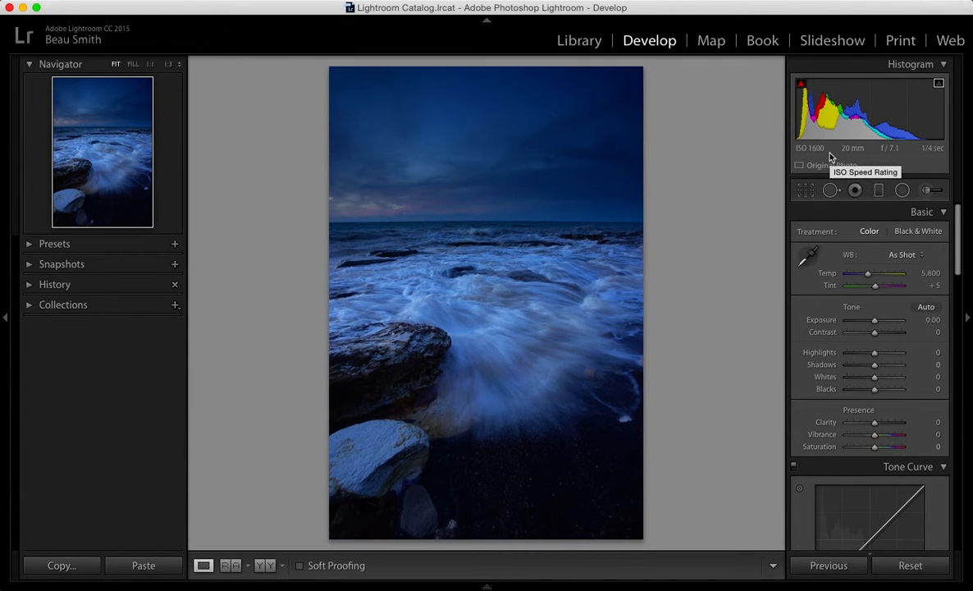
# Step: Inspect the sky, the rocks and the dark foreground at 1:1 magnification for noise
pyautogui.click(526, 183)
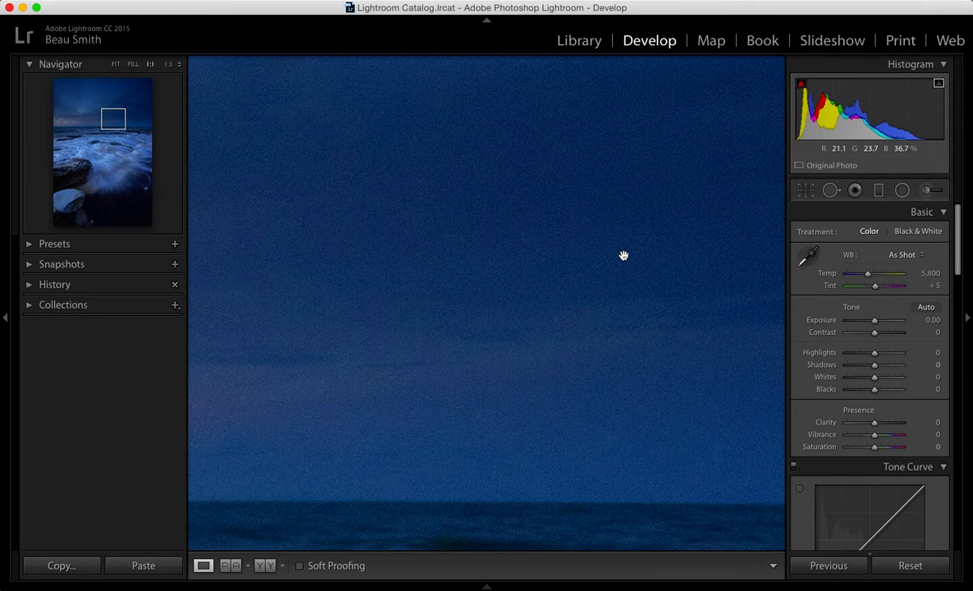
pyautogui.click(459, 384)
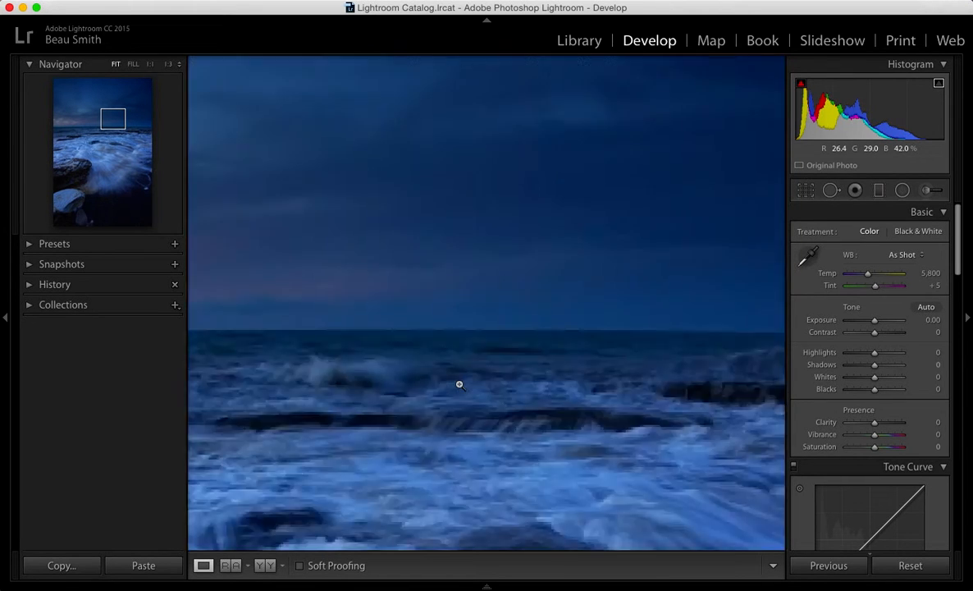
pyautogui.click(392, 353)
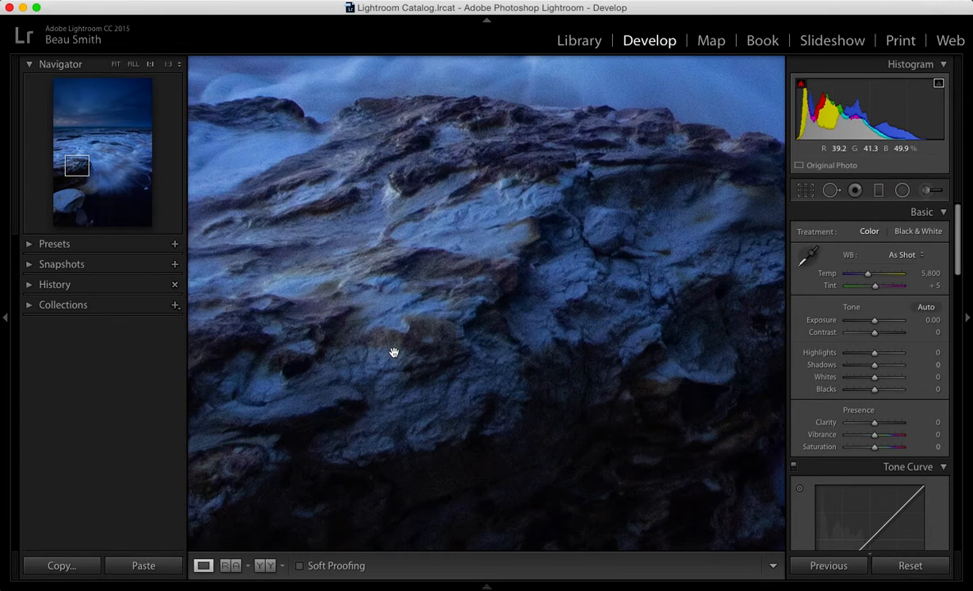
pyautogui.click(554, 378)
pyautogui.click(505, 435)
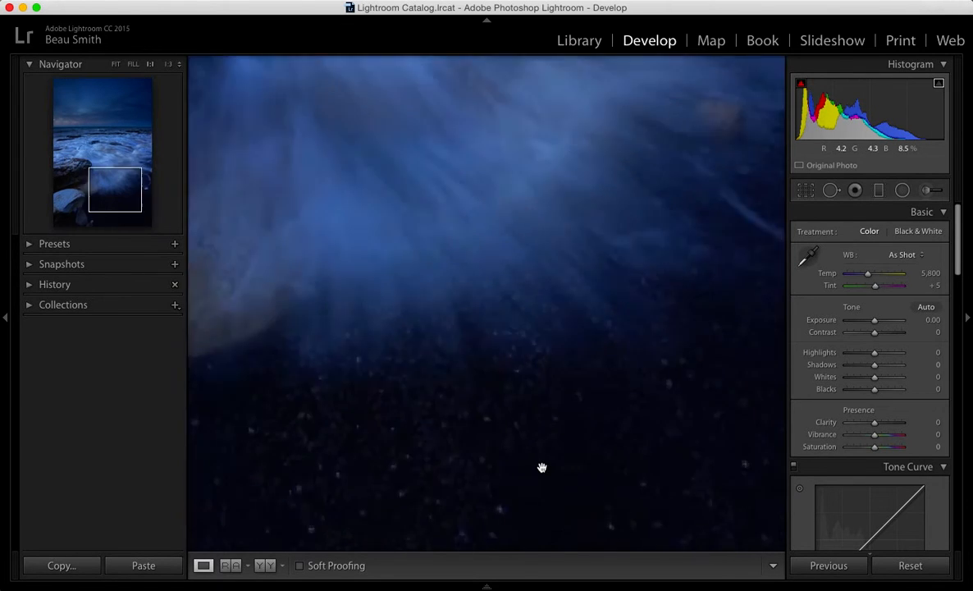
pyautogui.click(508, 309)
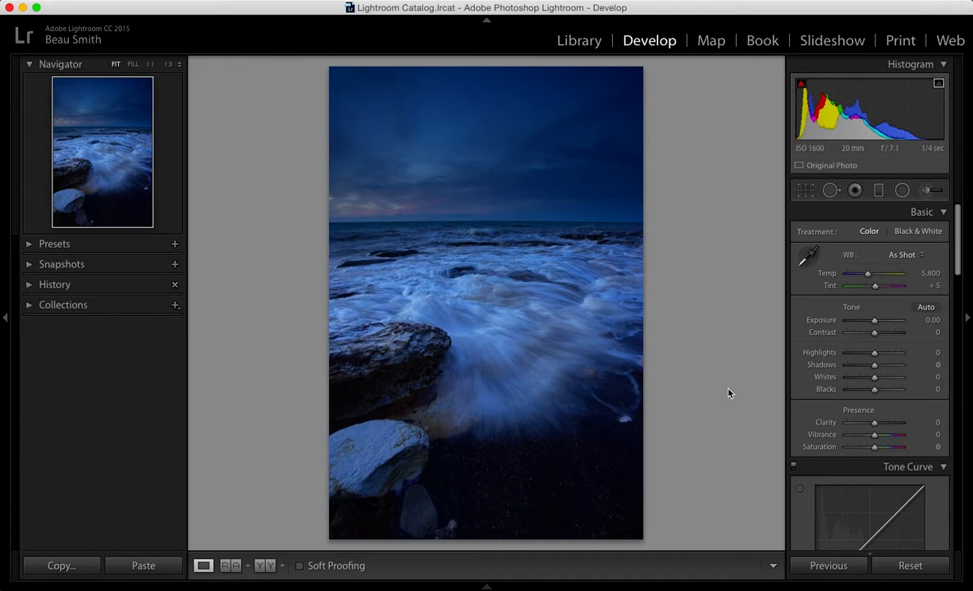
# Step: Turn on chromatic aberration removal and lens profile corrections for the seascape photo
pyautogui.scroll(-15, 845, 368)
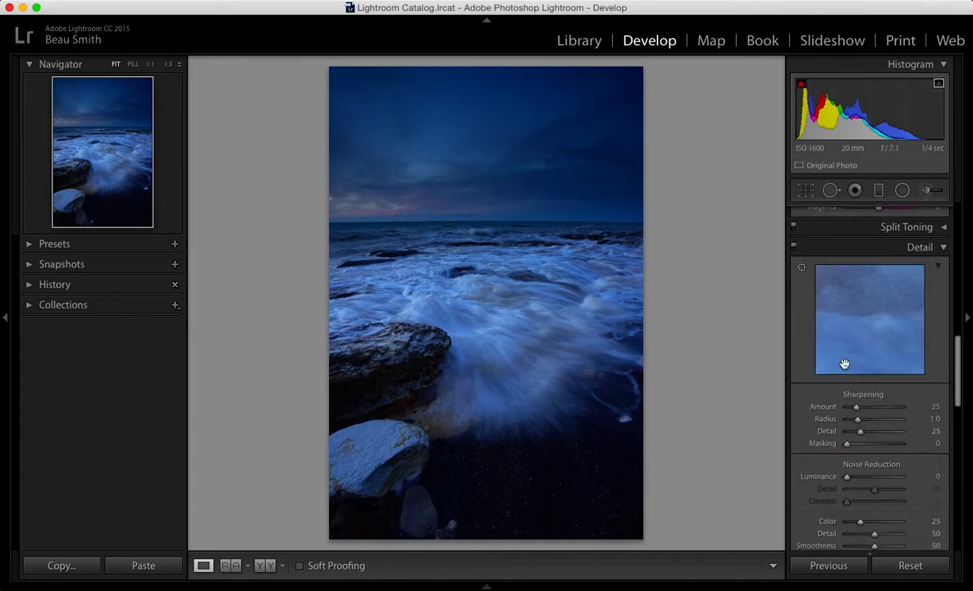
pyautogui.scroll(-1, 846, 368)
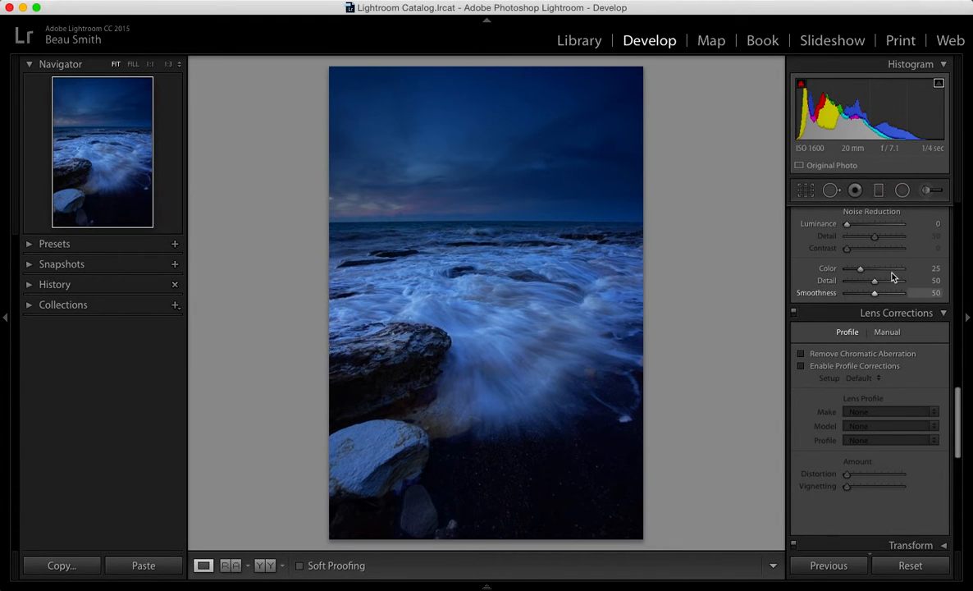
pyautogui.scroll(-5, 891, 277)
pyautogui.scroll(7, 893, 277)
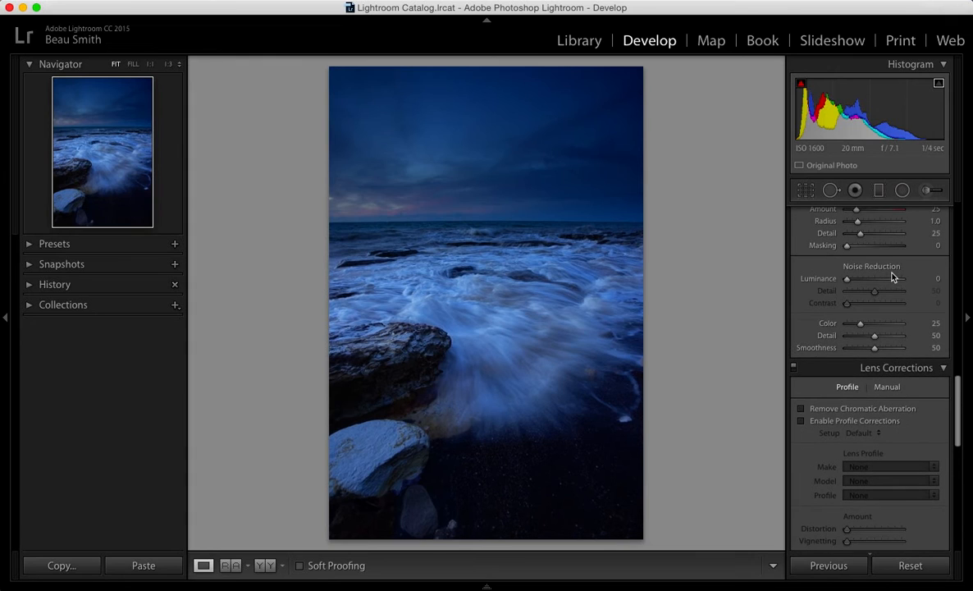
pyautogui.click(884, 387)
pyautogui.click(847, 387)
pyautogui.scroll(-2, 831, 421)
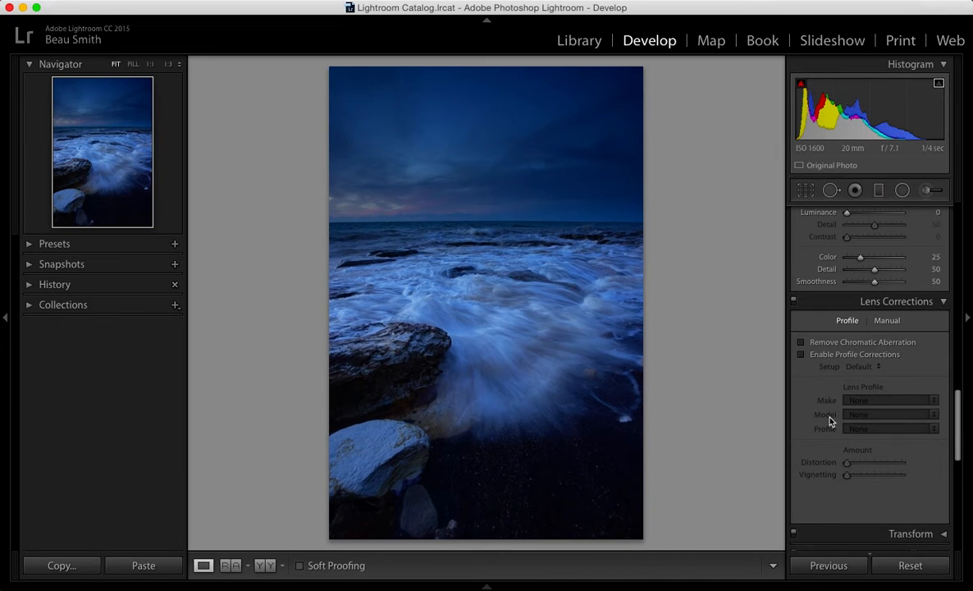
pyautogui.click(802, 343)
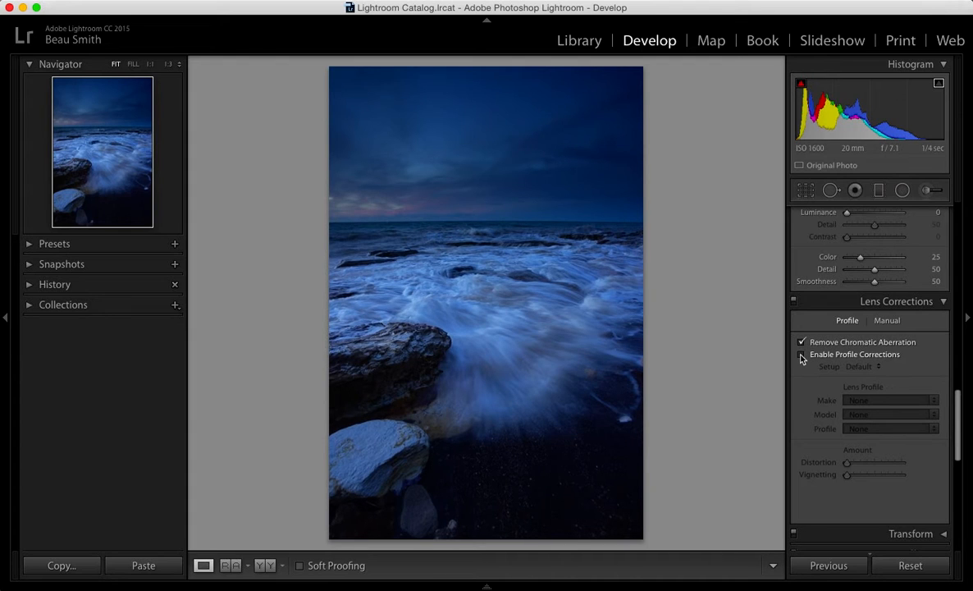
pyautogui.click(802, 354)
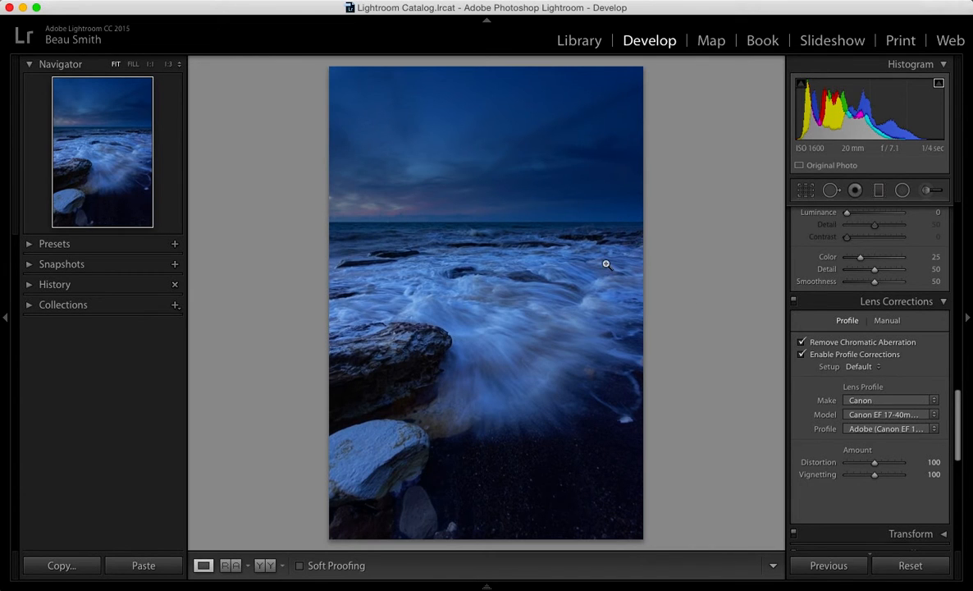
# Step: Compare the photo with and without the lens profile corrections, leaving them enabled
pyautogui.click(802, 354)
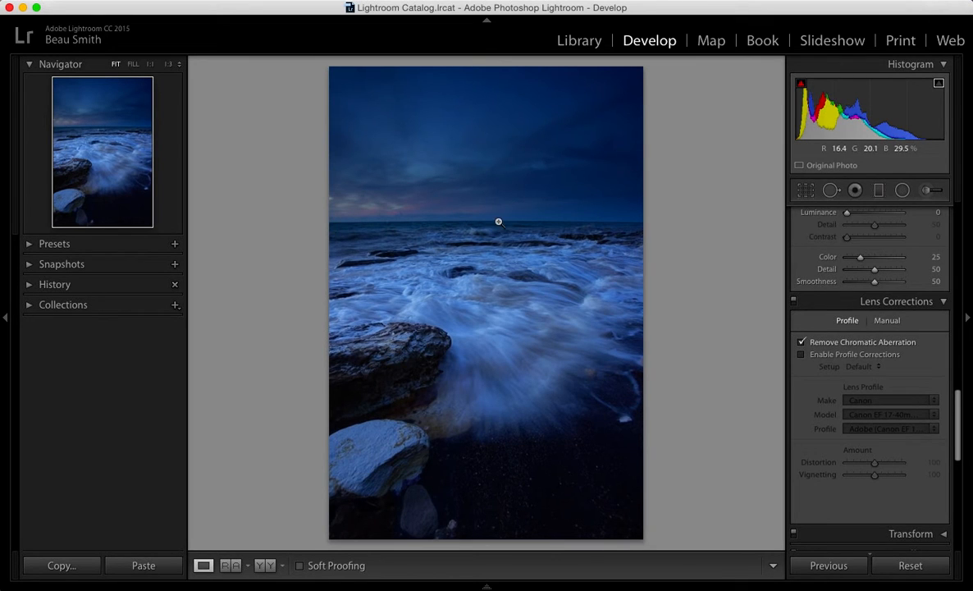
pyautogui.click(802, 355)
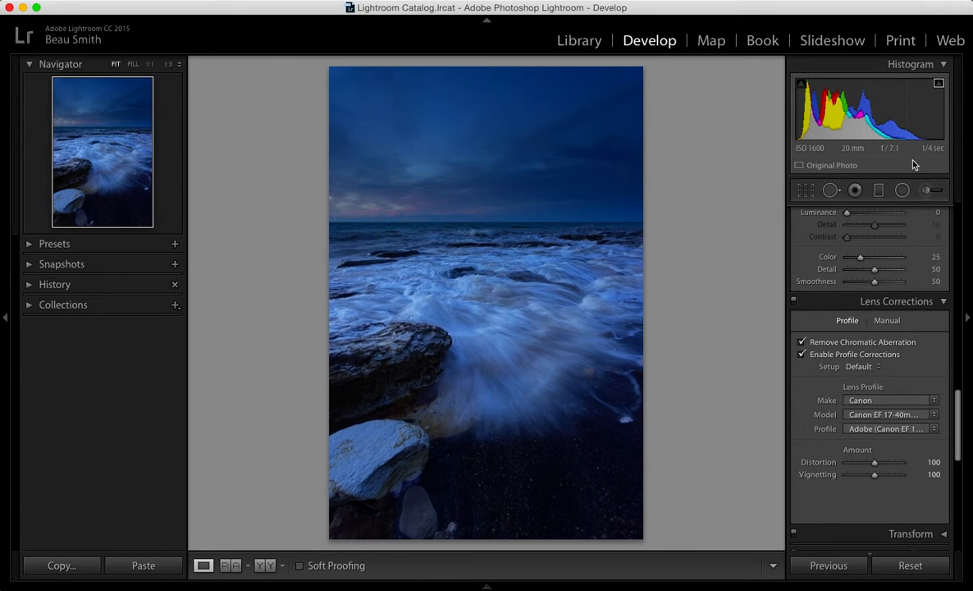
pyautogui.click(802, 355)
pyautogui.click(801, 355)
pyautogui.click(802, 355)
pyautogui.click(802, 355)
# Step: Examine the edges of the large rock against the water at 1:1, and return to the fitted view
pyautogui.click(452, 342)
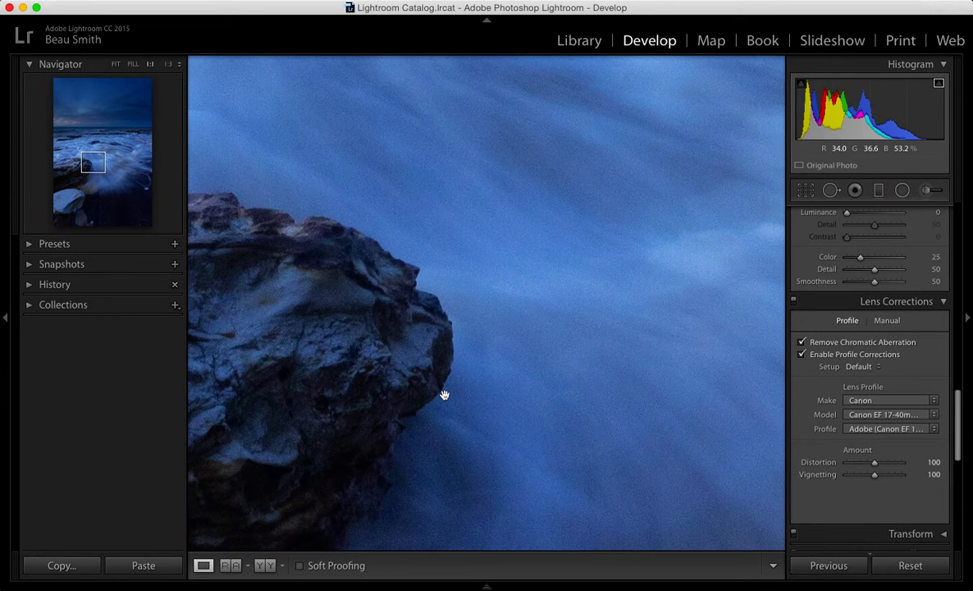
pyautogui.moveTo(345, 349); pyautogui.dragTo(584, 510)
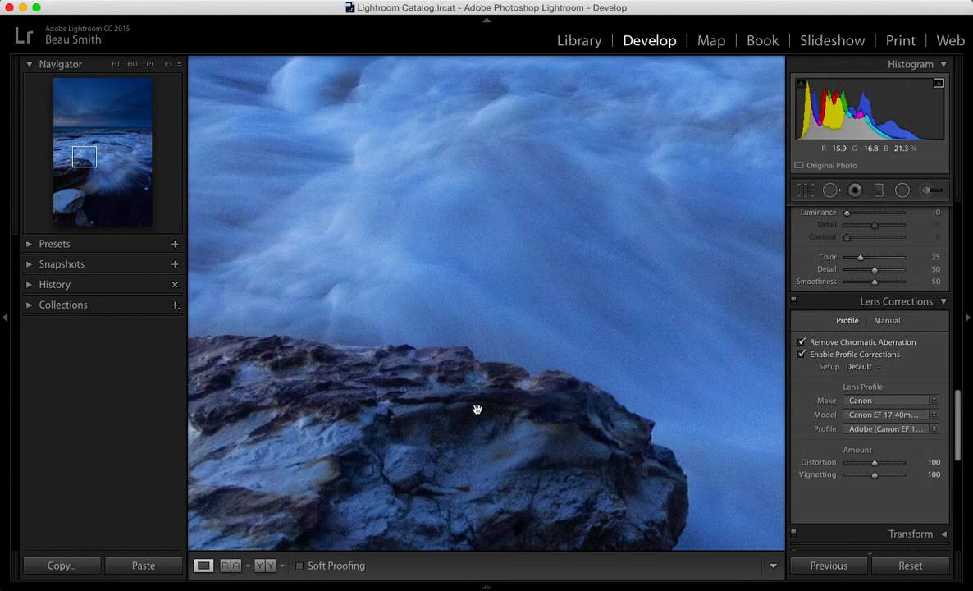
pyautogui.click(476, 409)
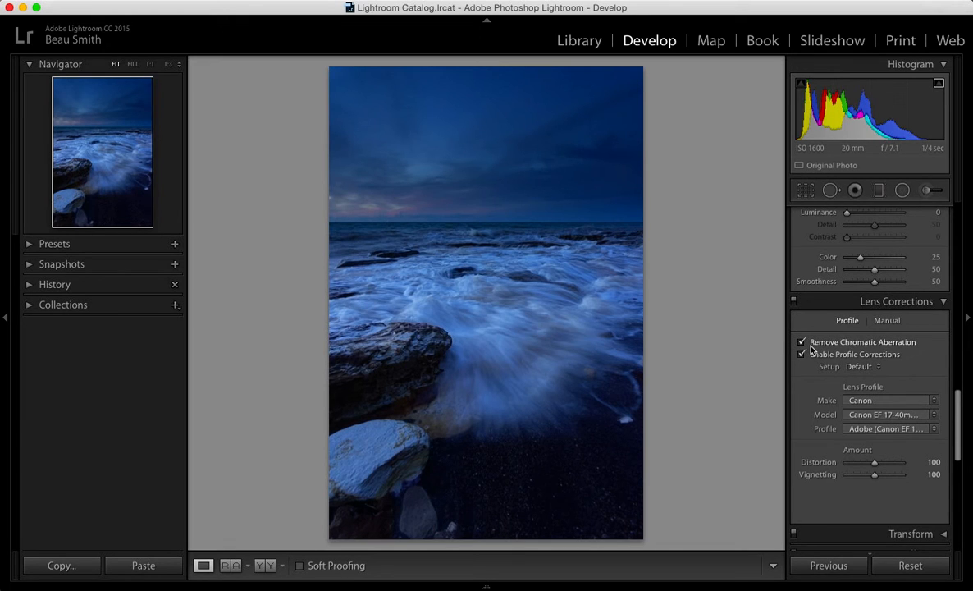
# Step: Open the Crop & Straighten tool and review the available aspect ratios, keeping Original
pyautogui.scroll(1, 821, 366)
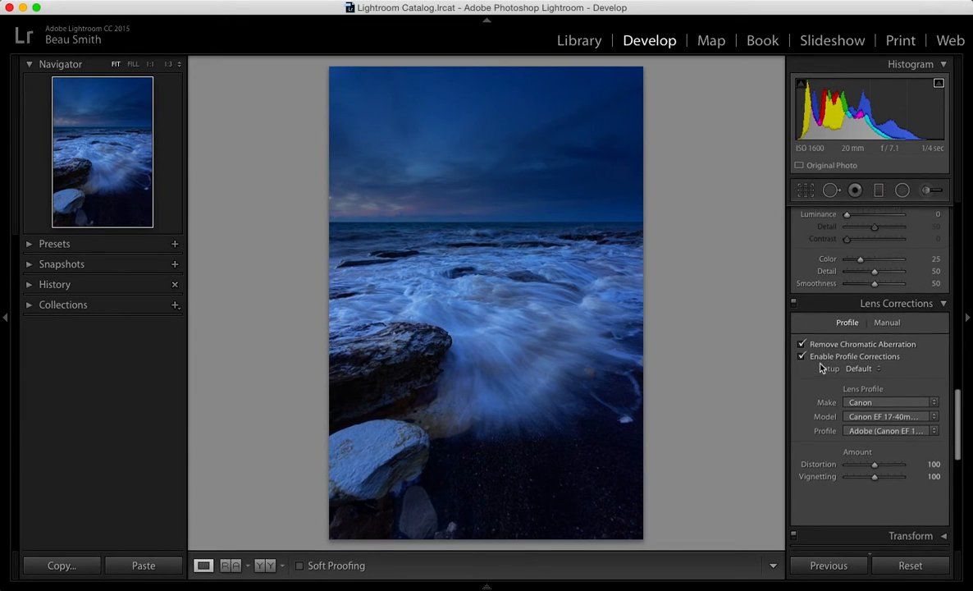
pyautogui.scroll(15, 820, 368)
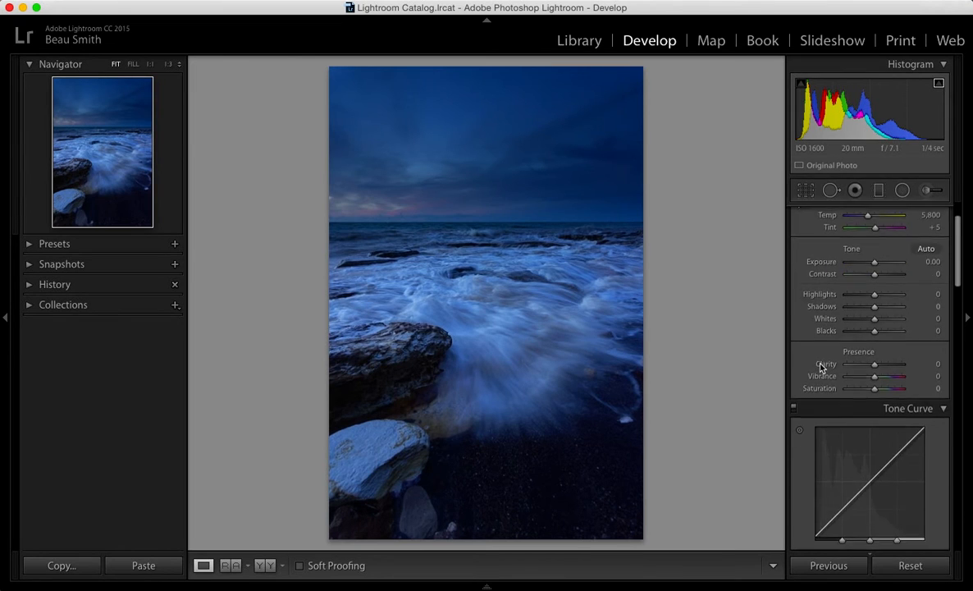
pyautogui.scroll(3, 821, 368)
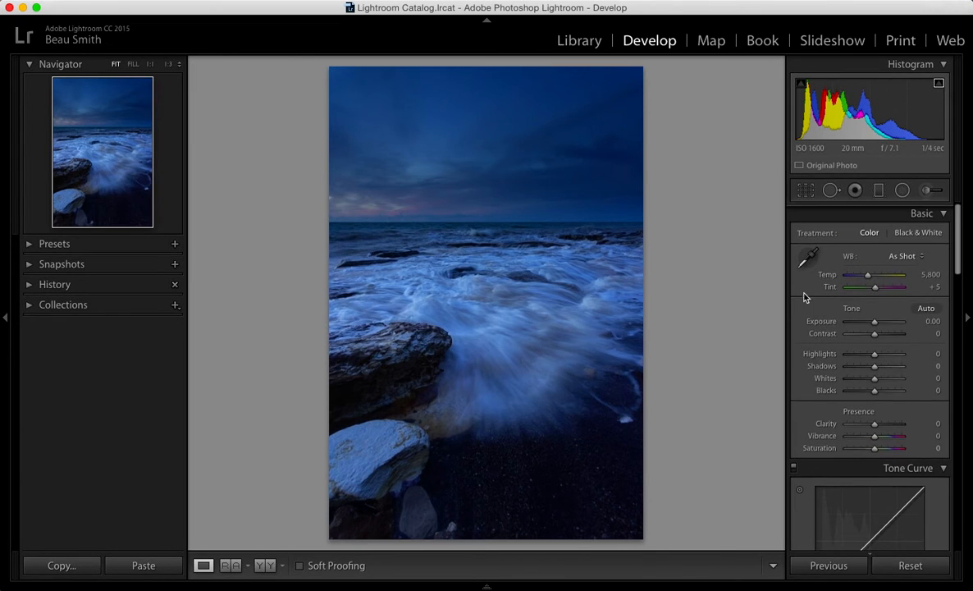
pyautogui.click(804, 197)
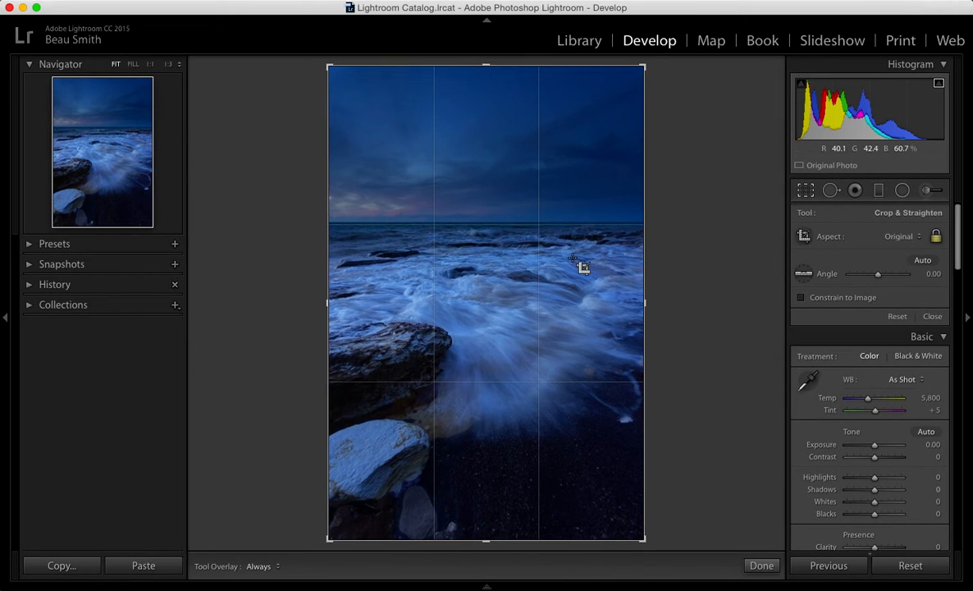
pyautogui.click(901, 237)
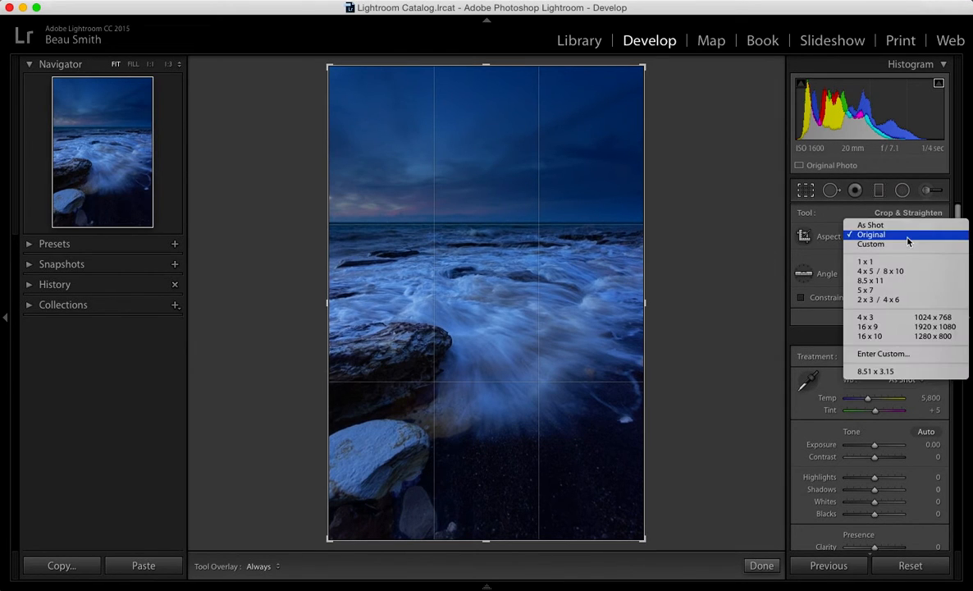
pyautogui.click(837, 234)
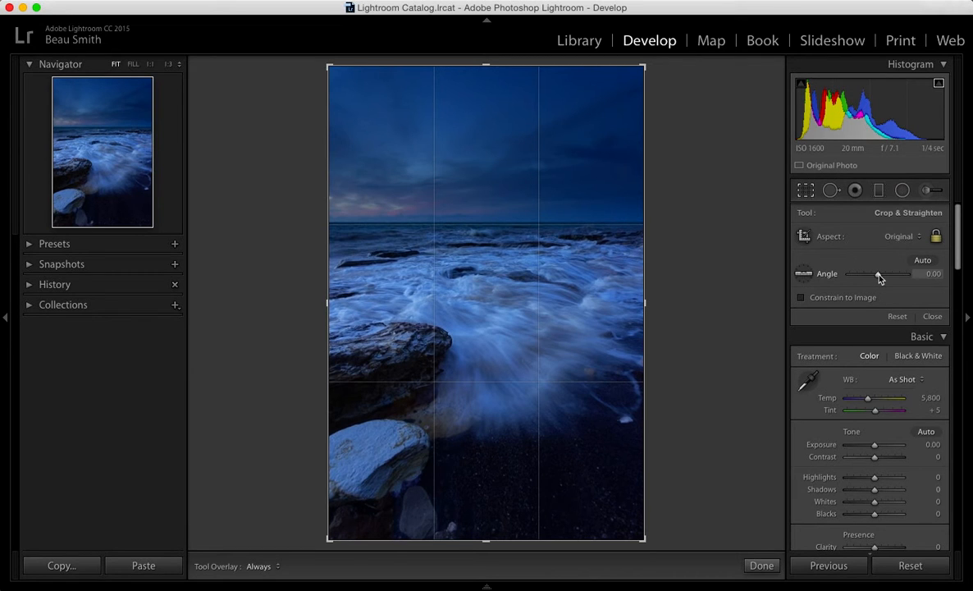
# Step: Try straightening the photo along the sea horizon, undo the rotation and leave the crop tool
pyautogui.moveTo(879, 275); pyautogui.dragTo(877, 275)
pyautogui.doubleClick(830, 277)
pyautogui.click(803, 274)
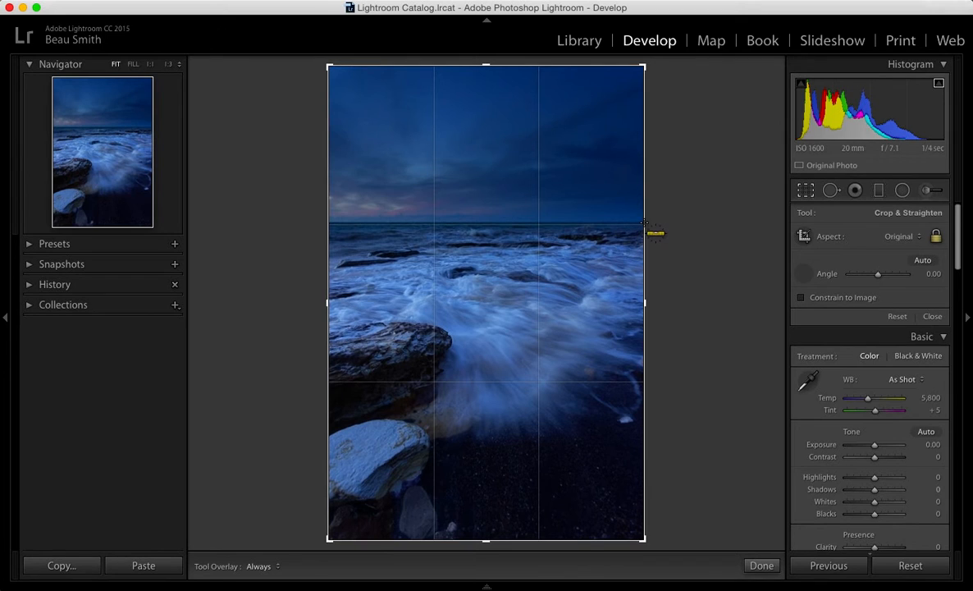
pyautogui.moveTo(642, 221)
pyautogui.mouseDown()
pyautogui.moveTo(315, 211)
pyautogui.moveTo(310, 224)
pyautogui.mouseUp()
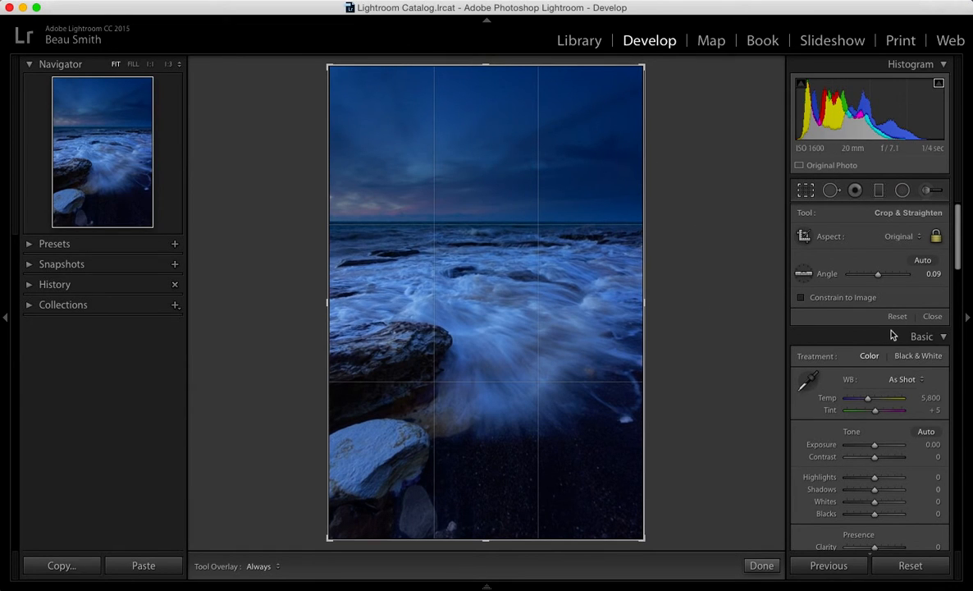
pyautogui.hotkey('ctrl', 'z')
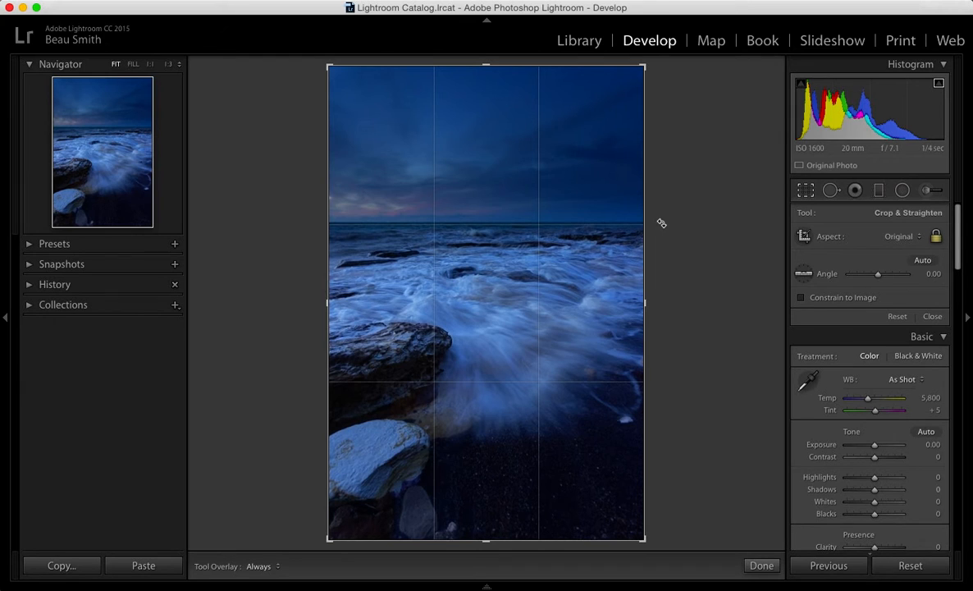
pyautogui.moveTo(662, 223); pyautogui.dragTo(660, 223)
pyautogui.click(806, 273)
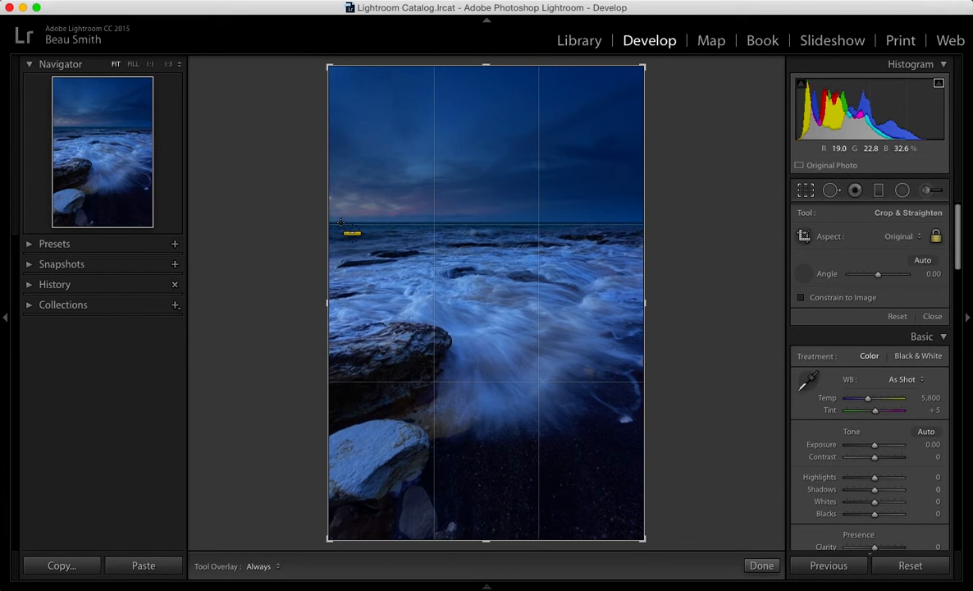
pyautogui.click(808, 276)
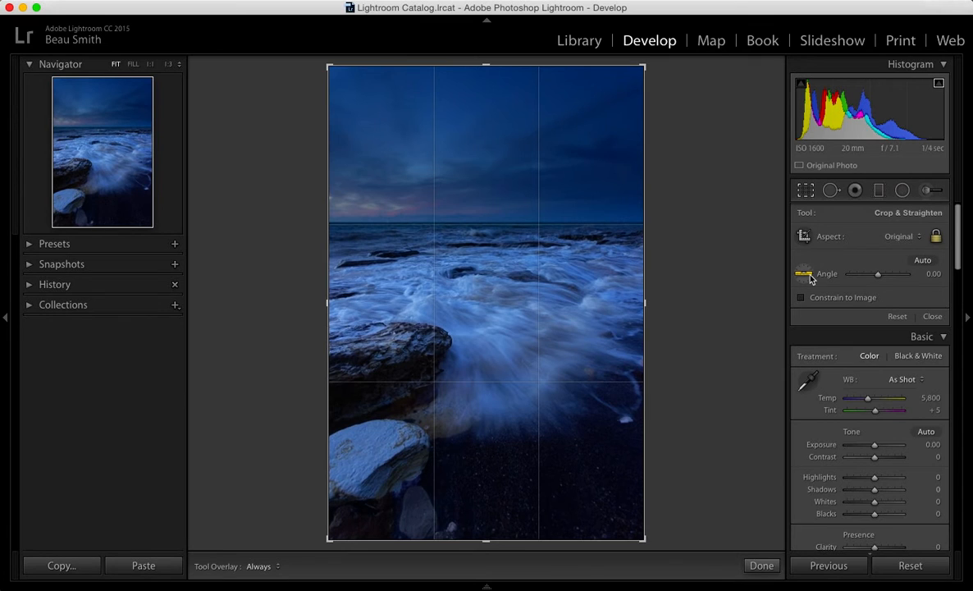
pyautogui.press('r')
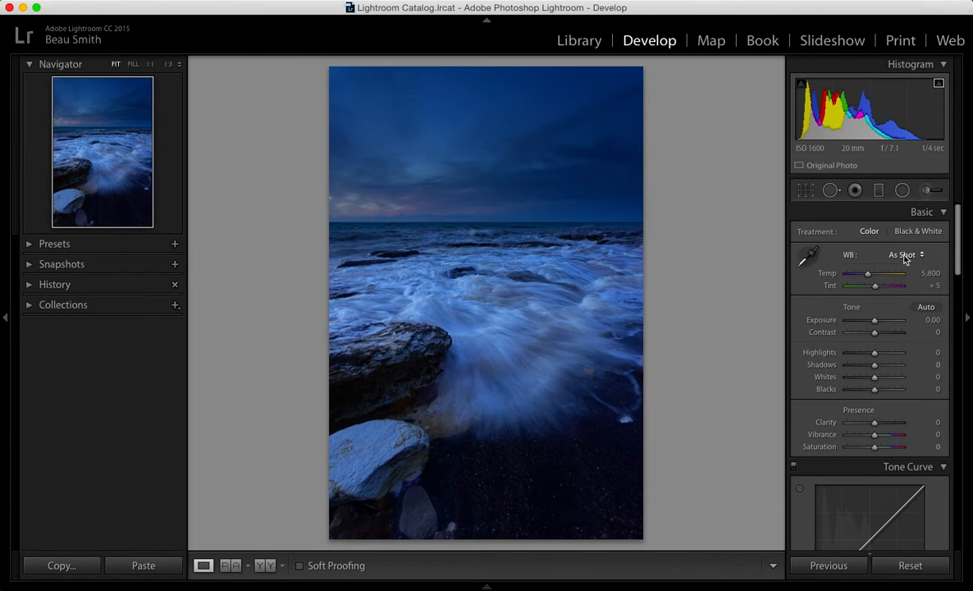
pyautogui.scroll(-10, 903, 256)
pyautogui.scroll(-3, 904, 256)
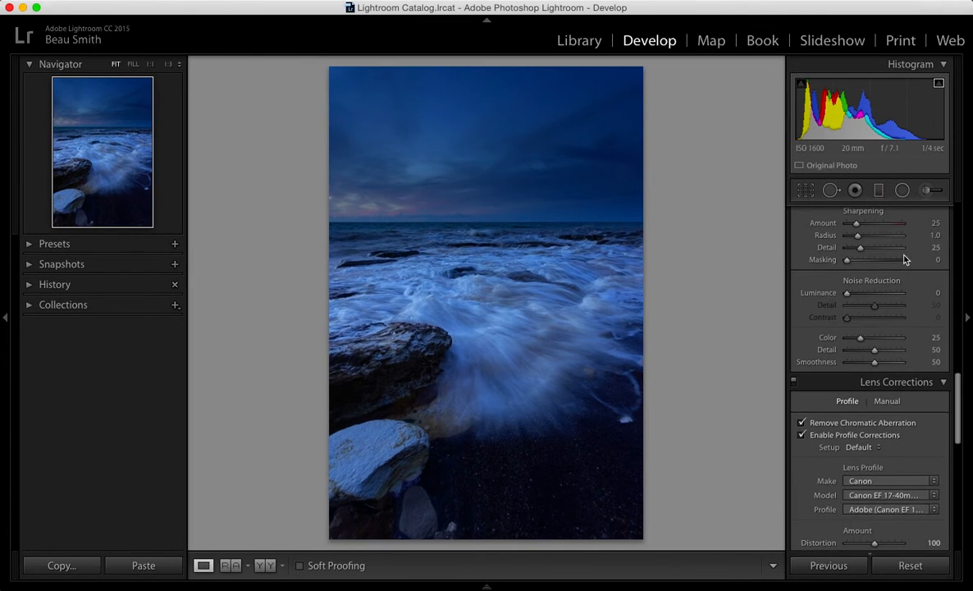
pyautogui.scroll(15, 904, 260)
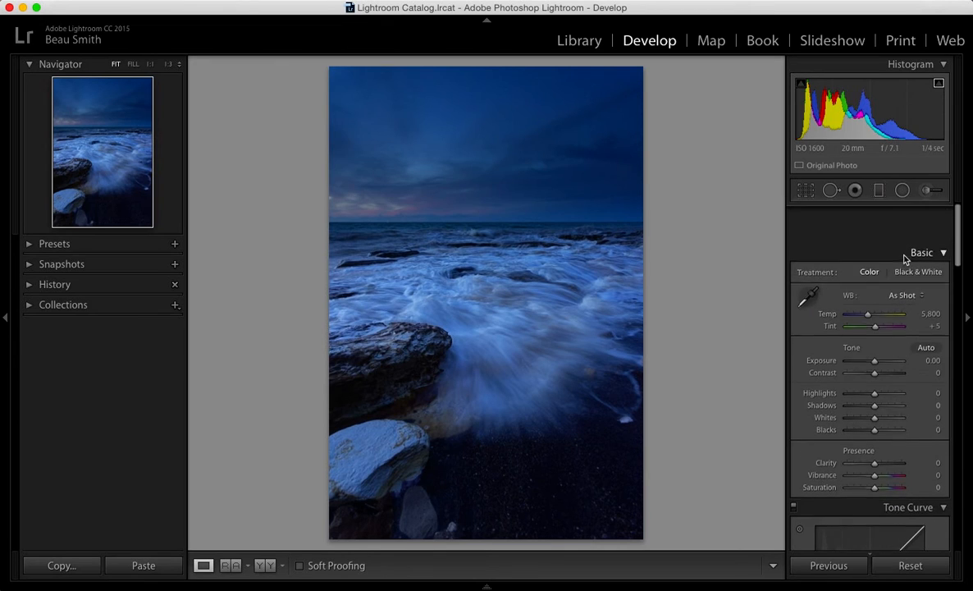
# Step: Set the Spot Removal healing brush to size 76 and check the photo for spots using Visualize Spots
pyautogui.click(831, 190)
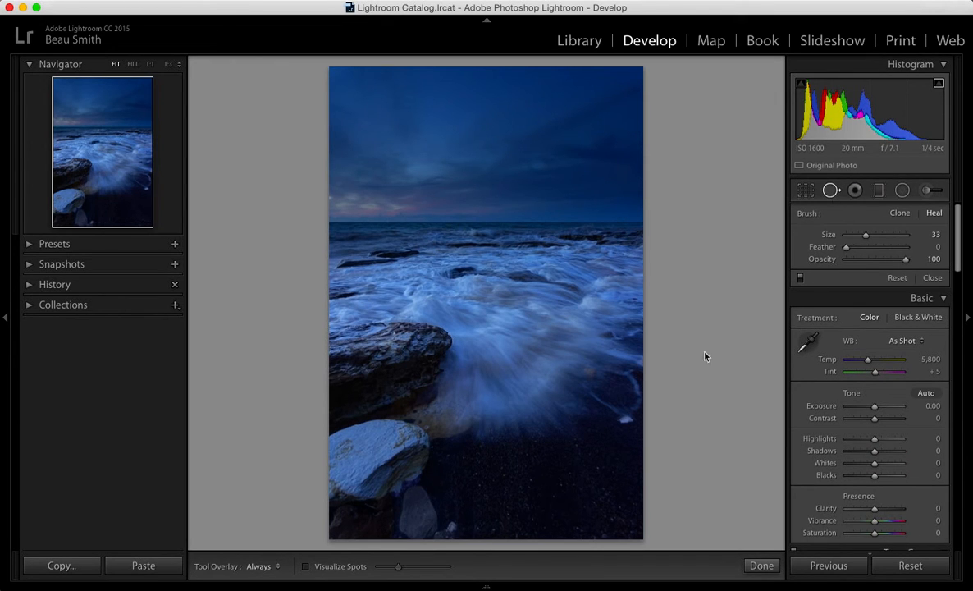
pyautogui.scroll(5, 564, 156)
pyautogui.click(306, 566)
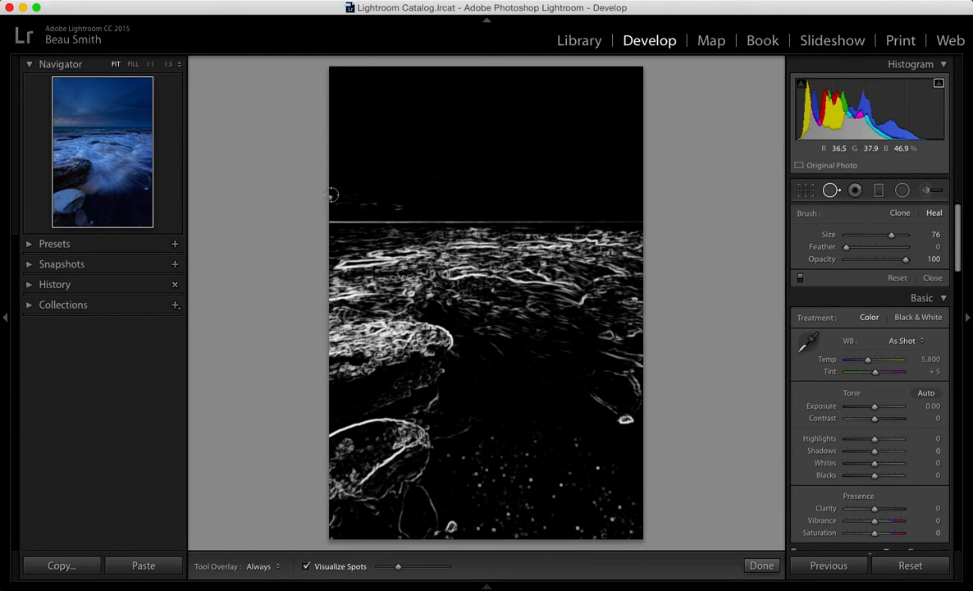
pyautogui.click(306, 566)
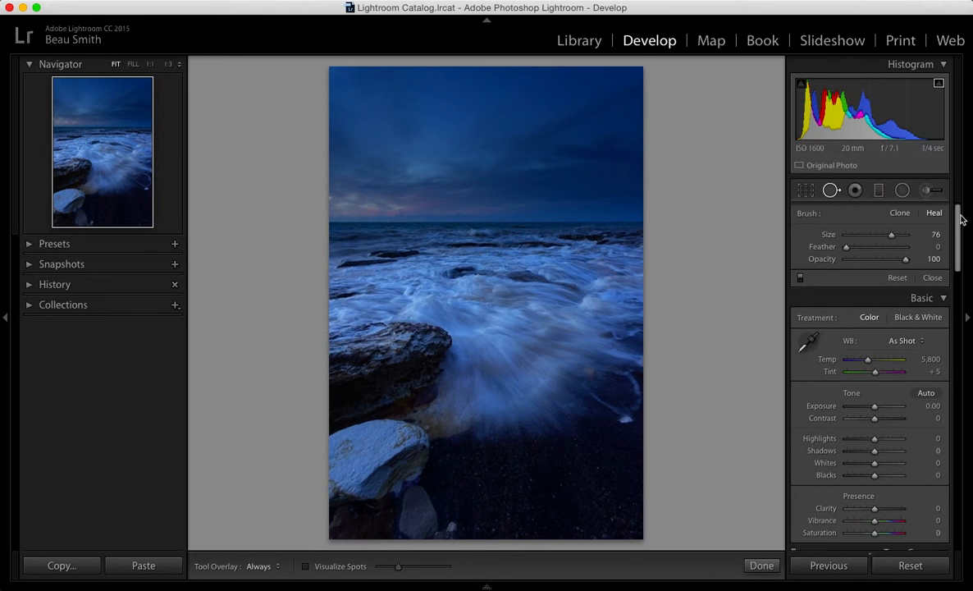
pyautogui.click(831, 190)
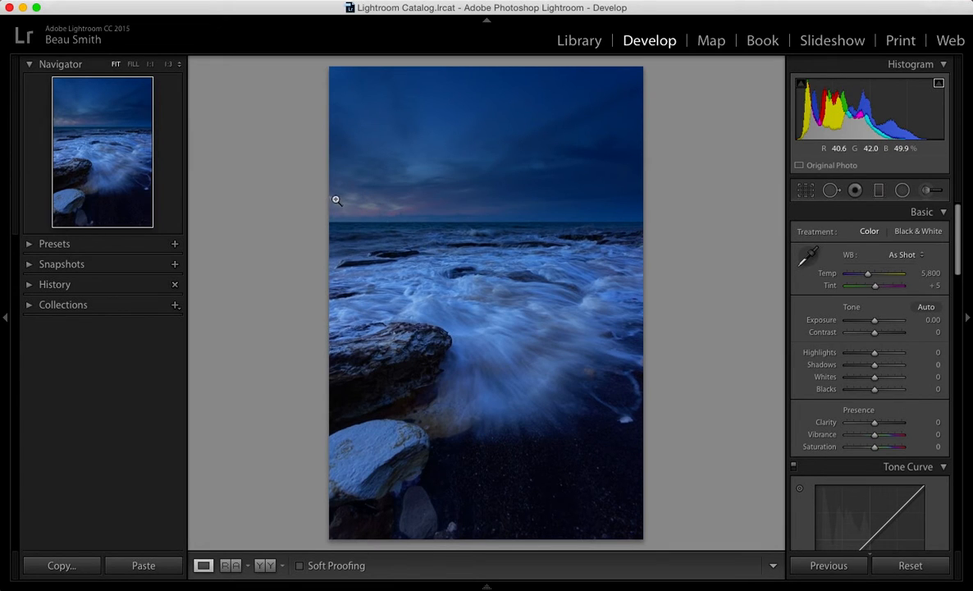
pyautogui.click(830, 191)
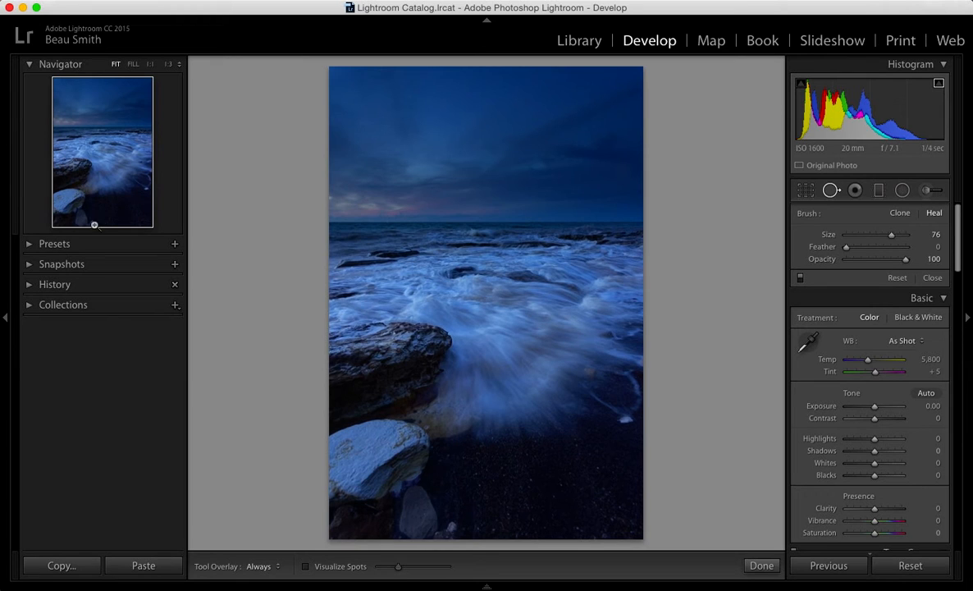
# Step: Heal the bright spot at the sky's left edge with a size 41 brush, sampling clear sky to its upper right, and close Spot Removal
pyautogui.click(56, 125)
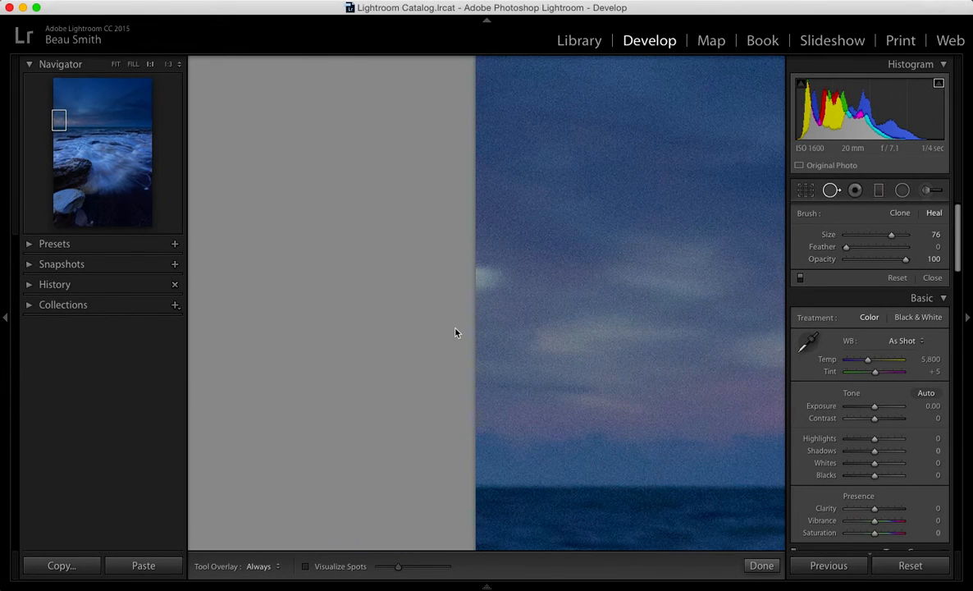
pyautogui.scroll(-1, 521, 276)
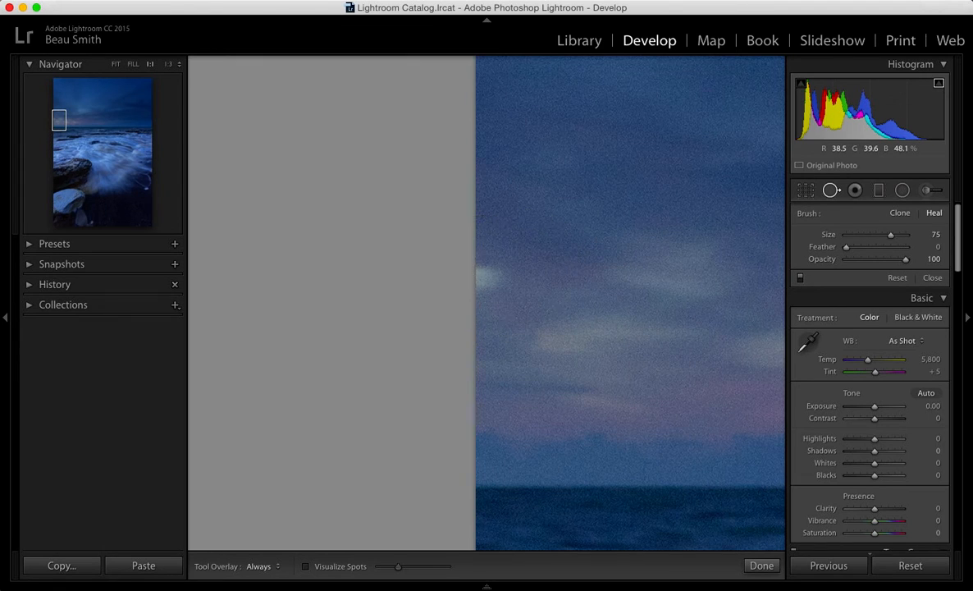
pyautogui.scroll(-15, 522, 274)
pyautogui.scroll(5, 522, 273)
pyautogui.scroll(3, 484, 277)
pyautogui.click(488, 277)
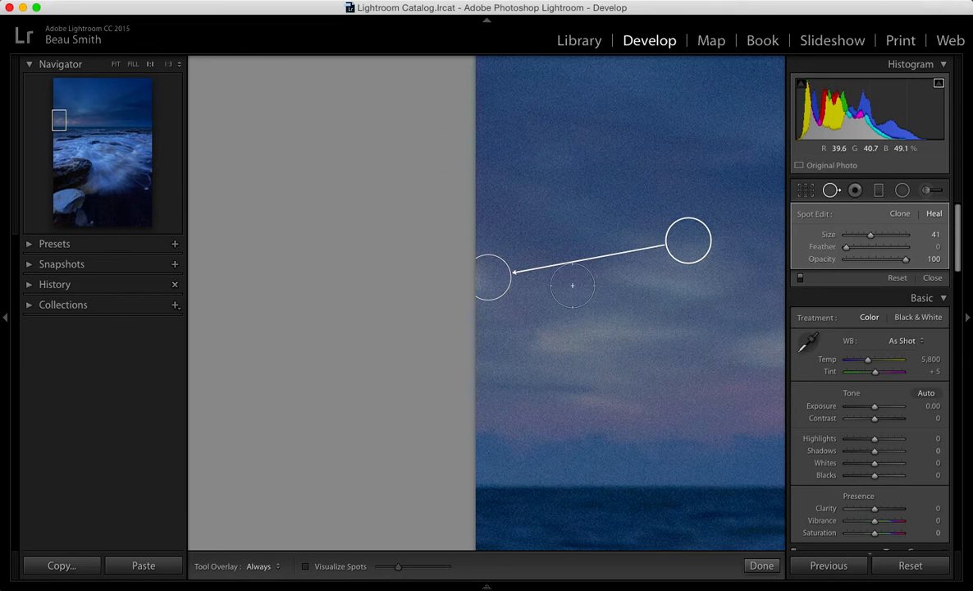
pyautogui.moveTo(679, 241); pyautogui.dragTo(657, 229)
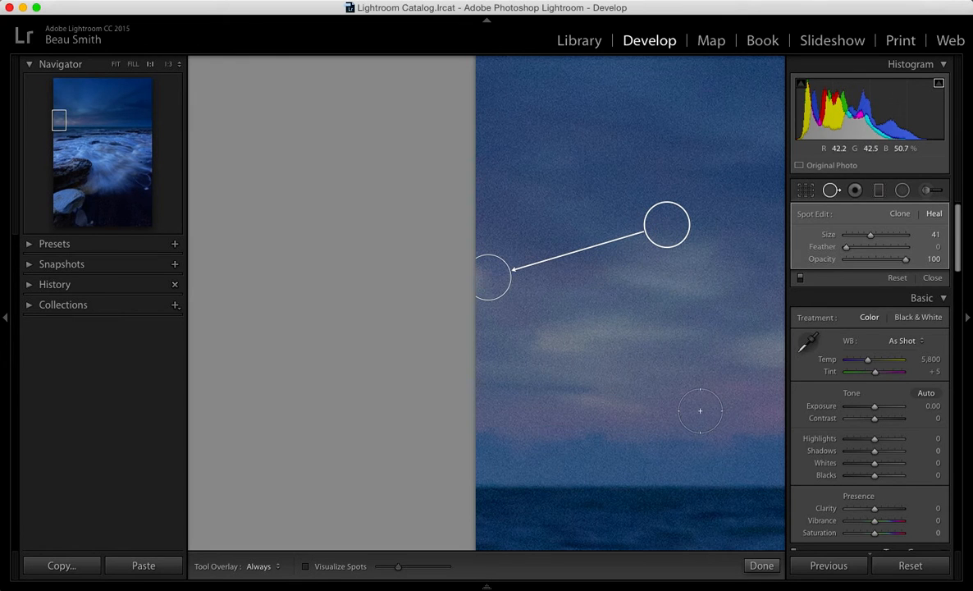
pyautogui.click(761, 572)
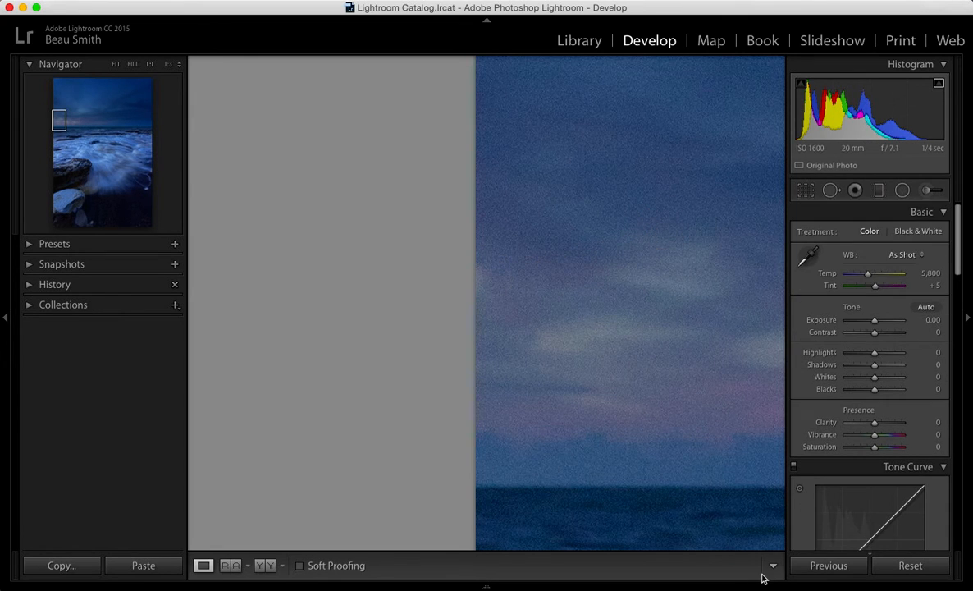
pyautogui.click(616, 281)
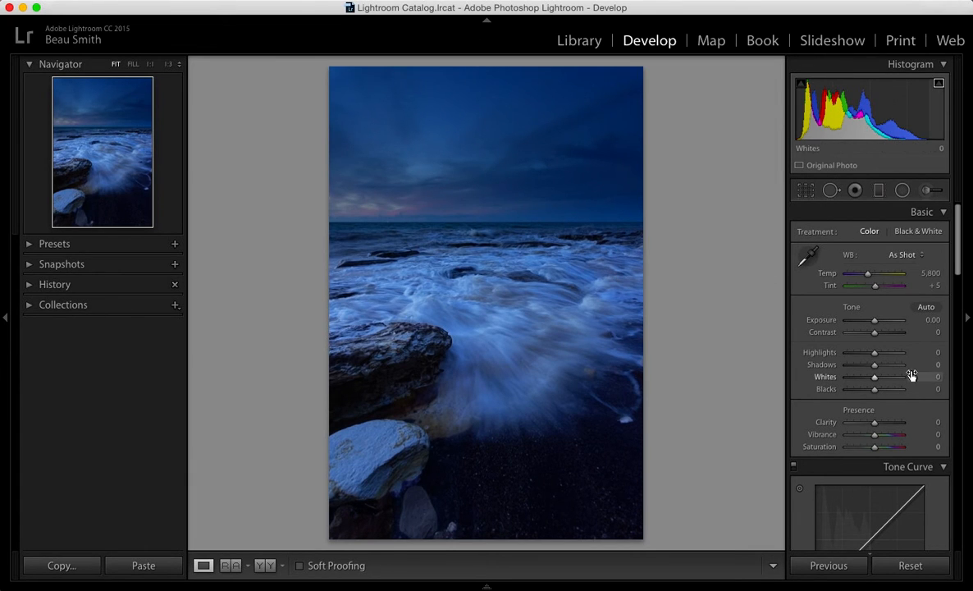
# Step: Set Luminance noise reduction to 25 and check the sky at 1:1 before returning to the fitted view
pyautogui.scroll(-15, 911, 373)
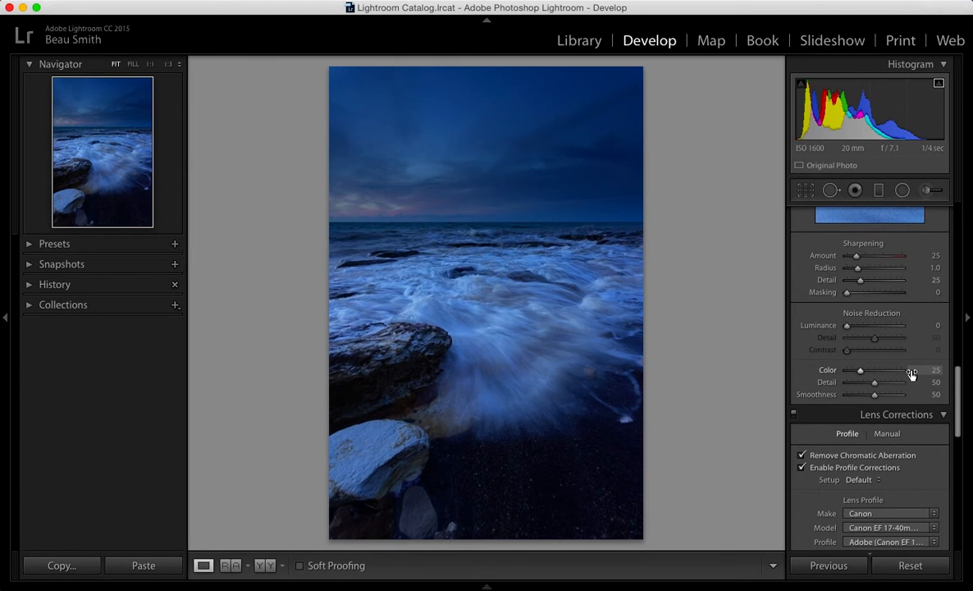
pyautogui.scroll(4, 908, 322)
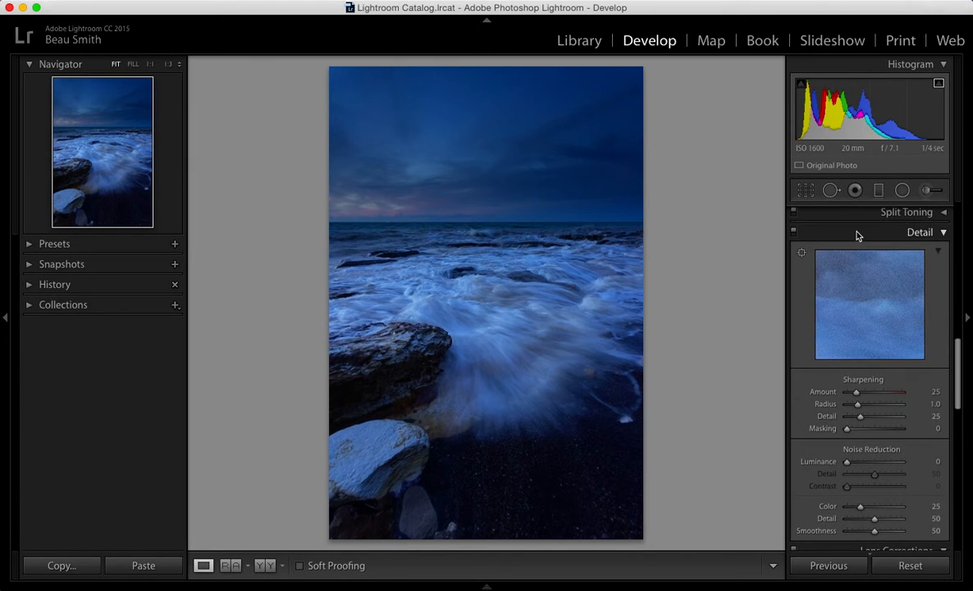
pyautogui.scroll(-1, 859, 325)
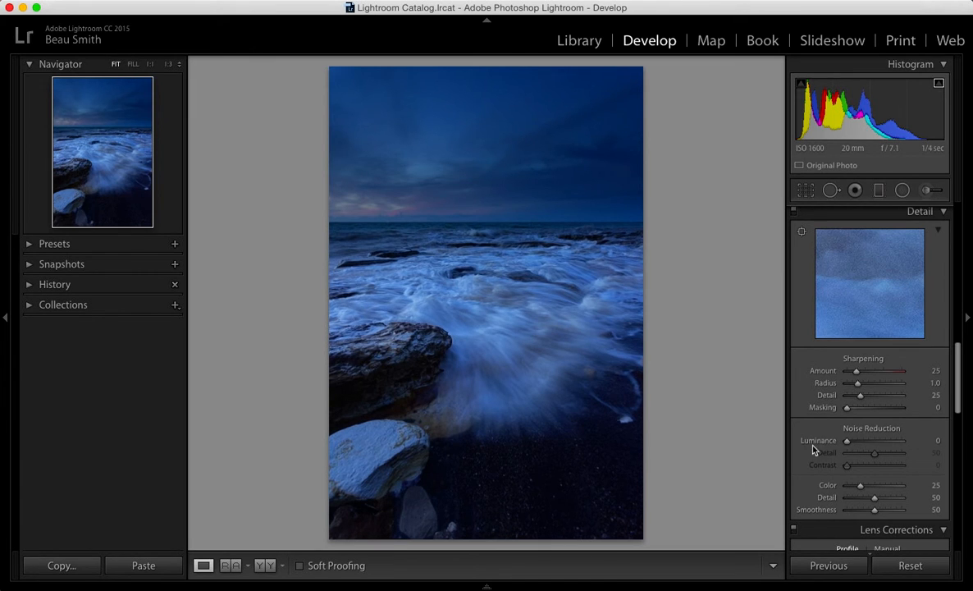
pyautogui.moveTo(838, 444); pyautogui.dragTo(860, 443)
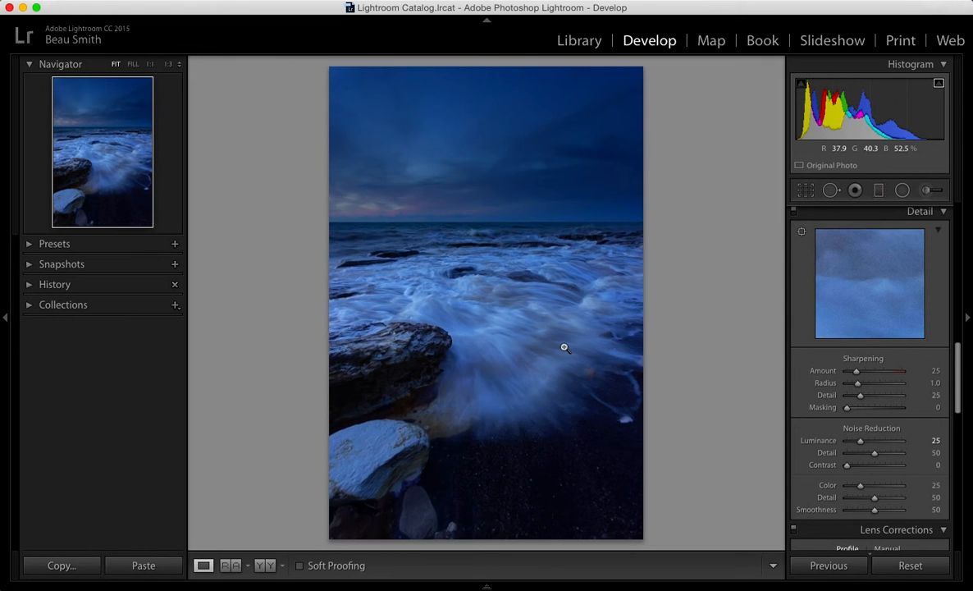
pyautogui.click(517, 182)
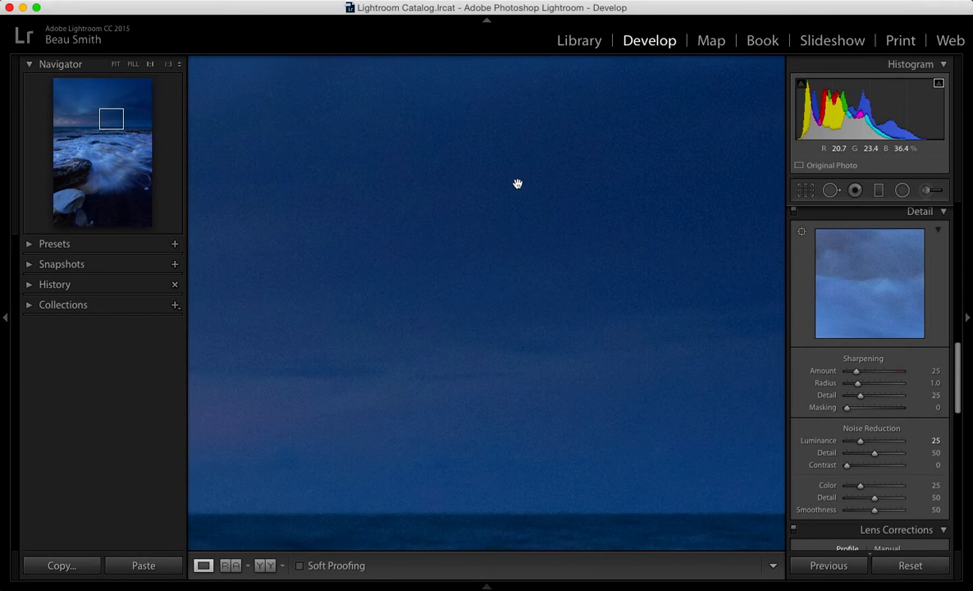
pyautogui.click(543, 284)
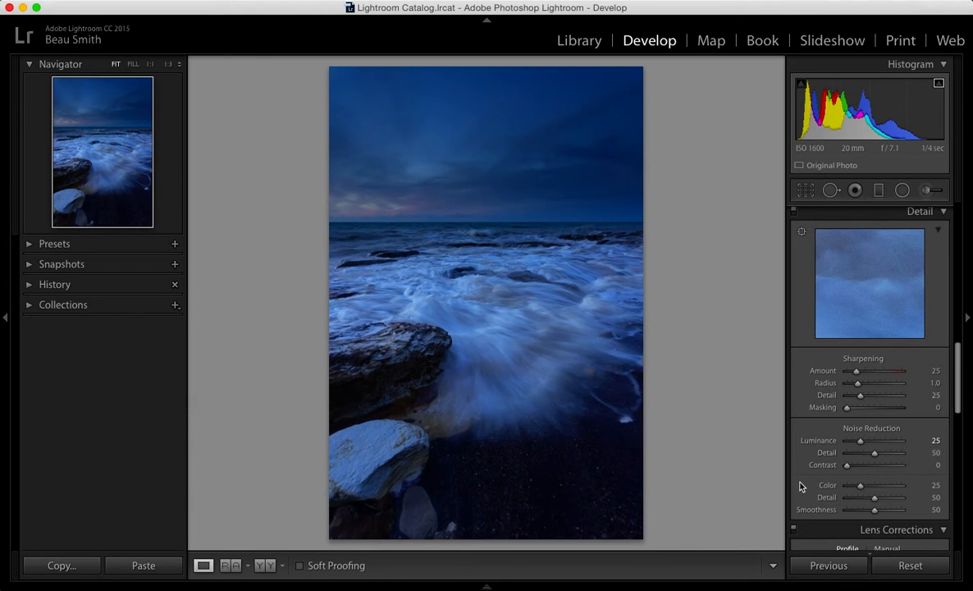
# Step: Raise Blacks to +20, and try Shadows at +11 before resetting it to 0
pyautogui.scroll(15, 839, 408)
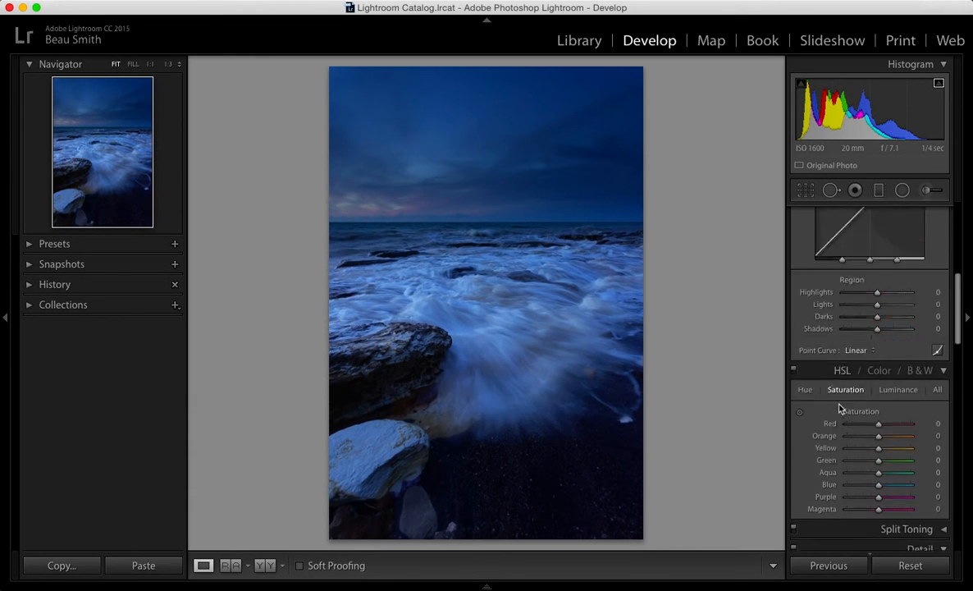
pyautogui.scroll(2, 839, 408)
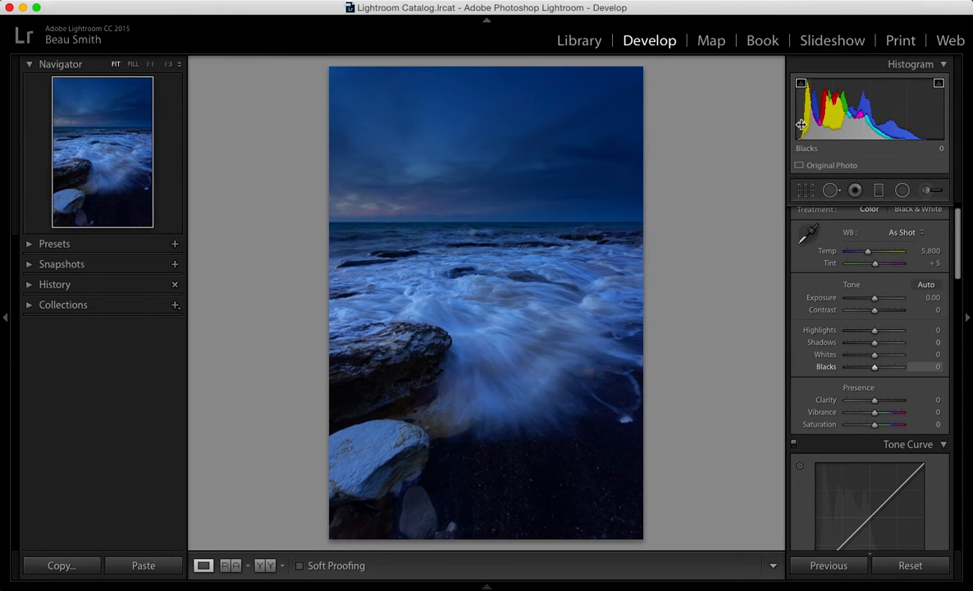
pyautogui.moveTo(801, 124); pyautogui.dragTo(815, 124)
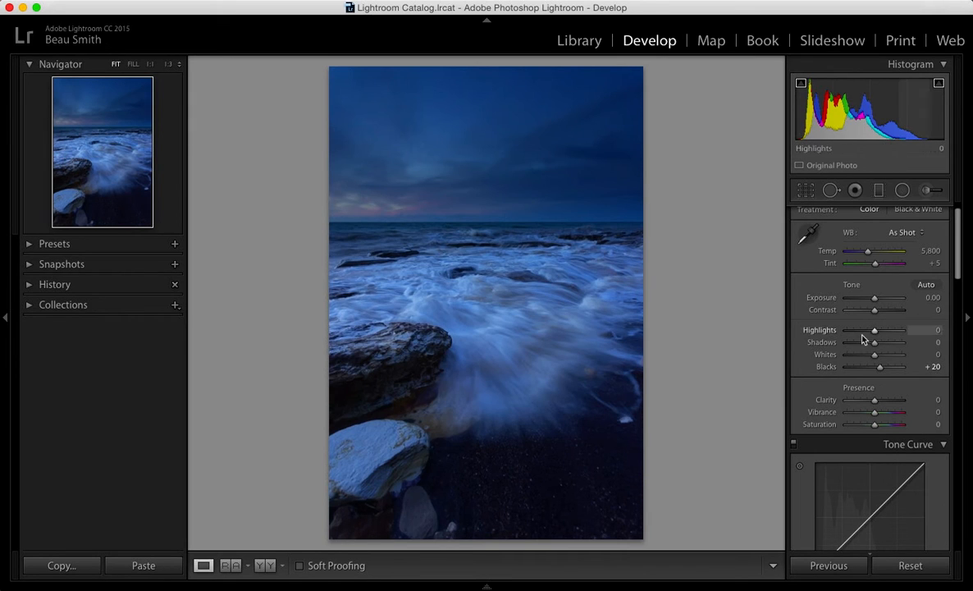
pyautogui.moveTo(876, 341); pyautogui.dragTo(881, 346)
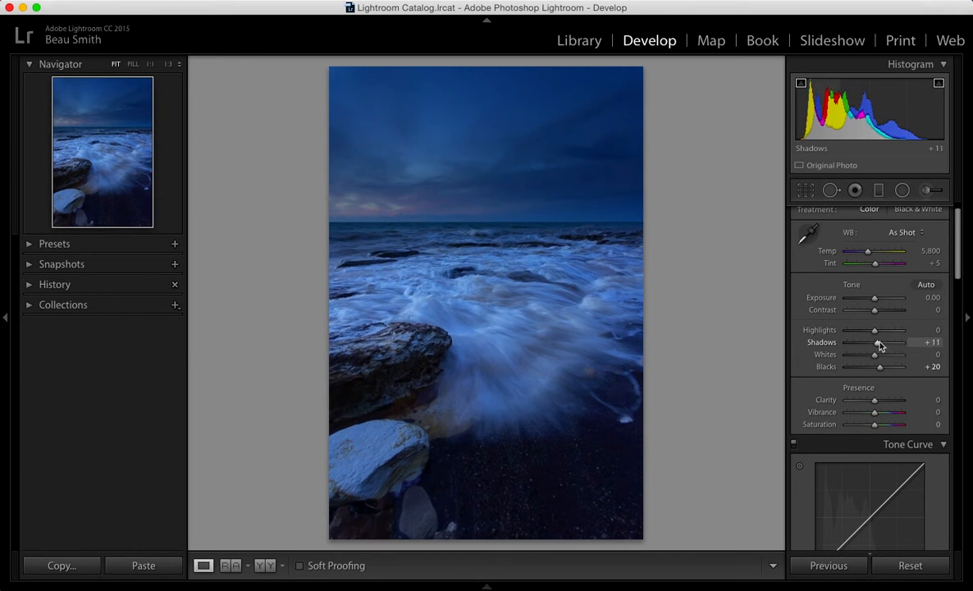
pyautogui.doubleClick(831, 346)
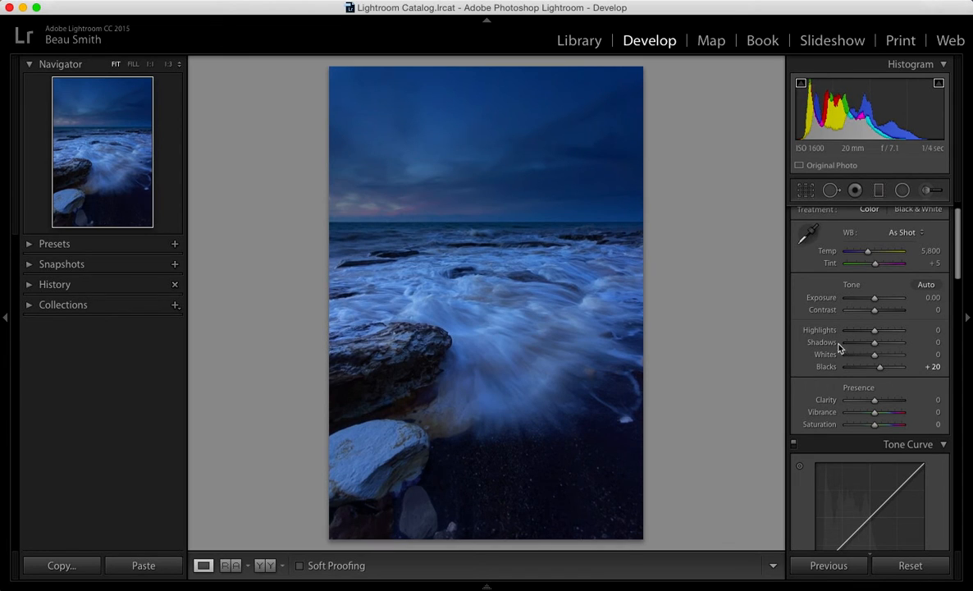
# Step: Brighten and add punch to the photo with Highlights +16, Whites +20 and Contrast +9
pyautogui.moveTo(876, 332); pyautogui.dragTo(880, 335)
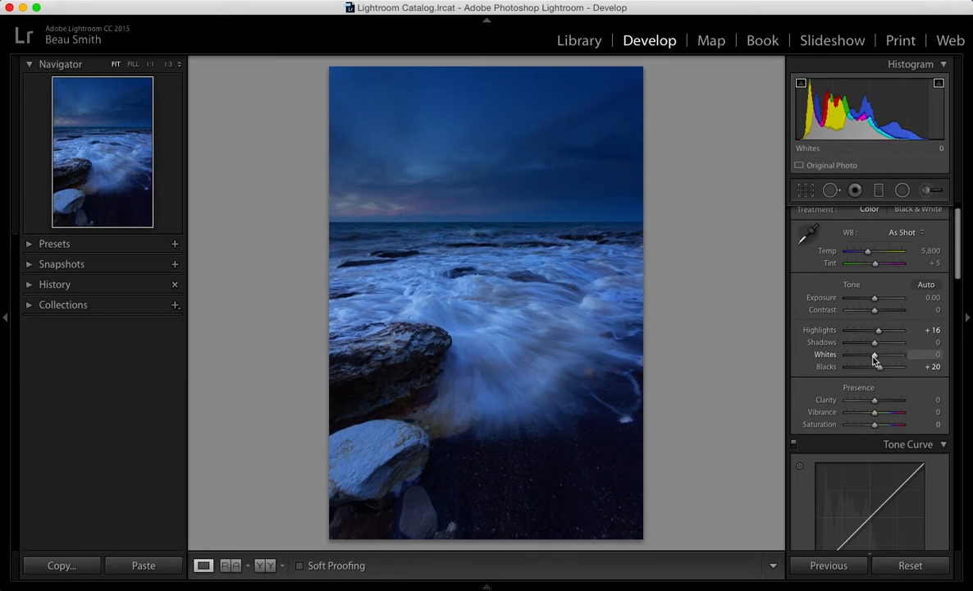
pyautogui.moveTo(875, 359); pyautogui.dragTo(880, 360)
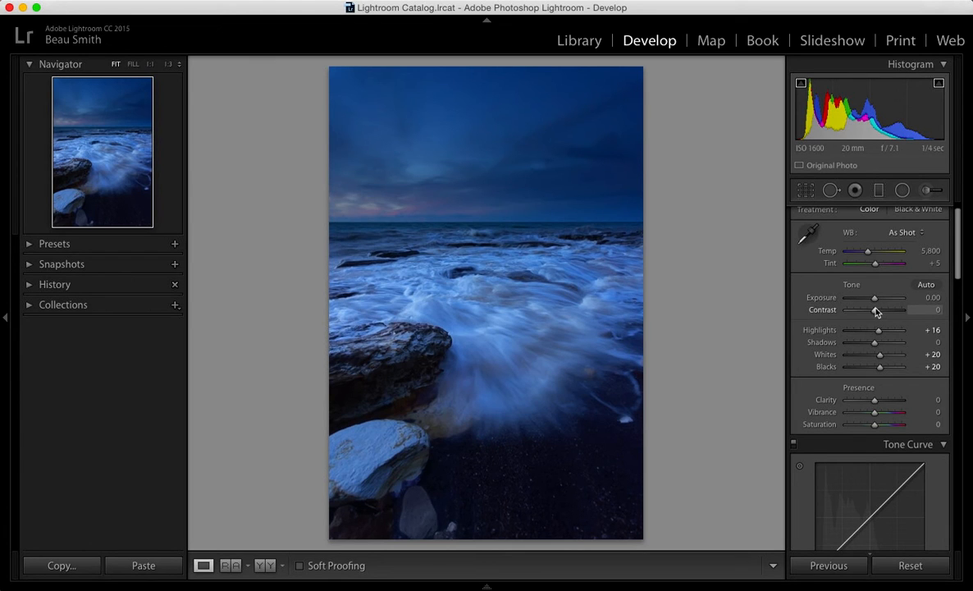
pyautogui.moveTo(877, 311); pyautogui.dragTo(878, 312)
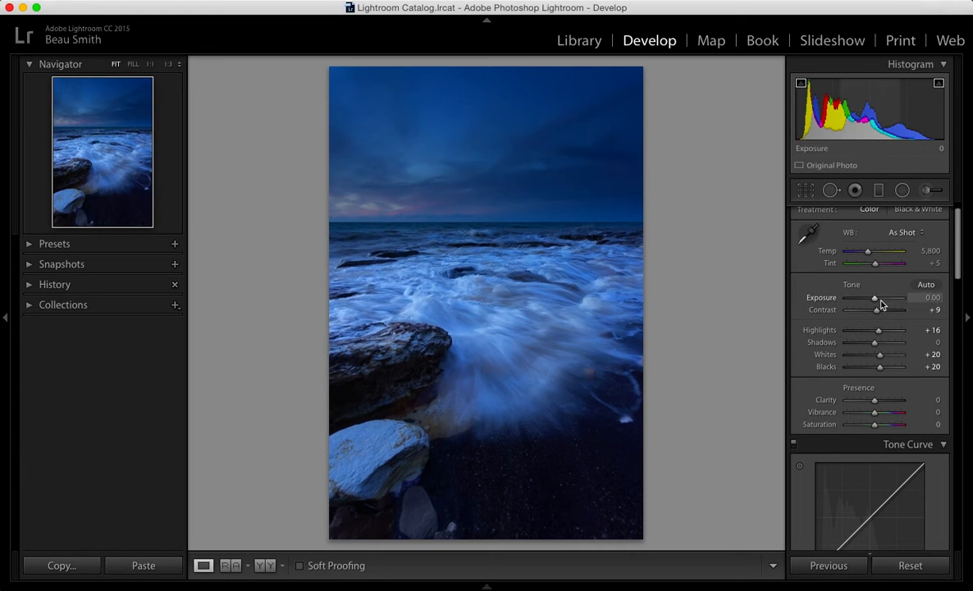
# Step: Set the photo's Exposure to +0.05
pyautogui.moveTo(875, 299); pyautogui.dragTo(877, 305)
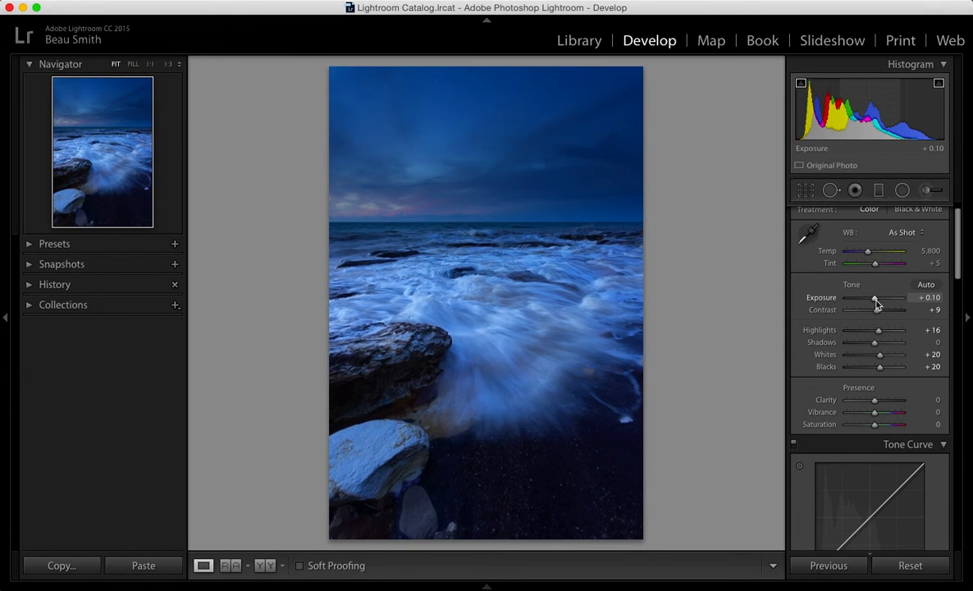
pyautogui.click(932, 298)
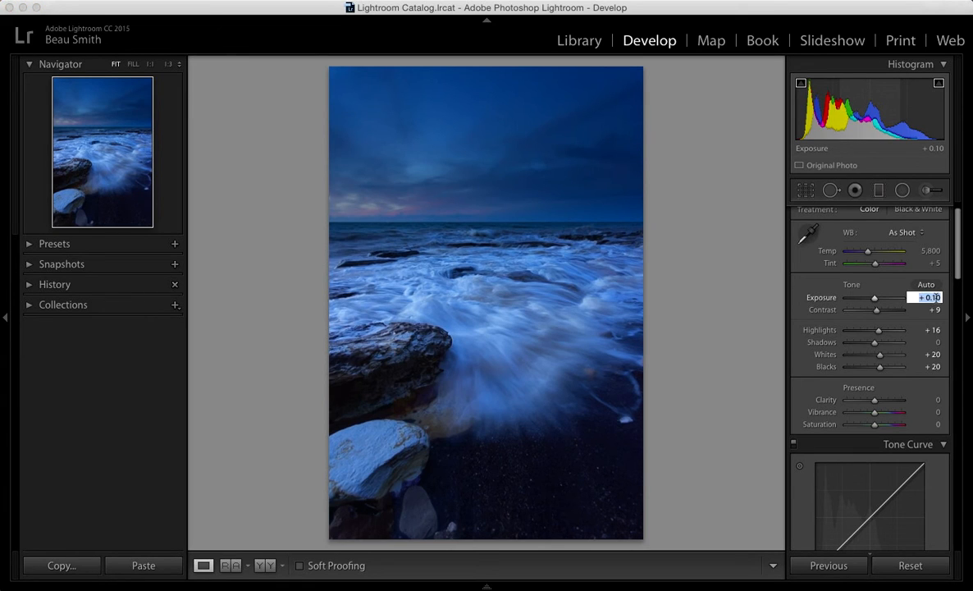
pyautogui.write('0.05')
pyautogui.press('Return')
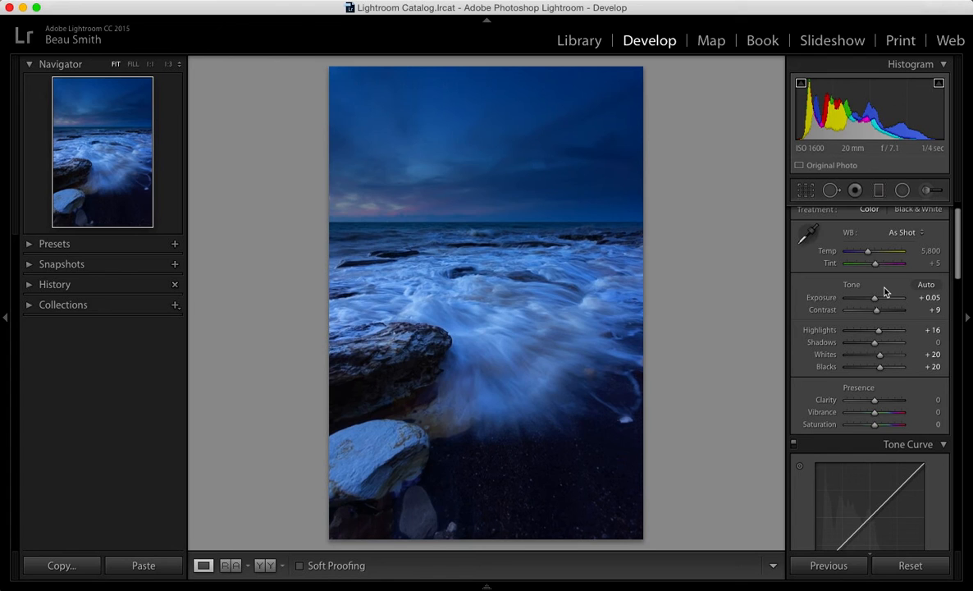
# Step: Raise the Lights region of the Tone Curve to +11
pyautogui.scroll(-5, 886, 337)
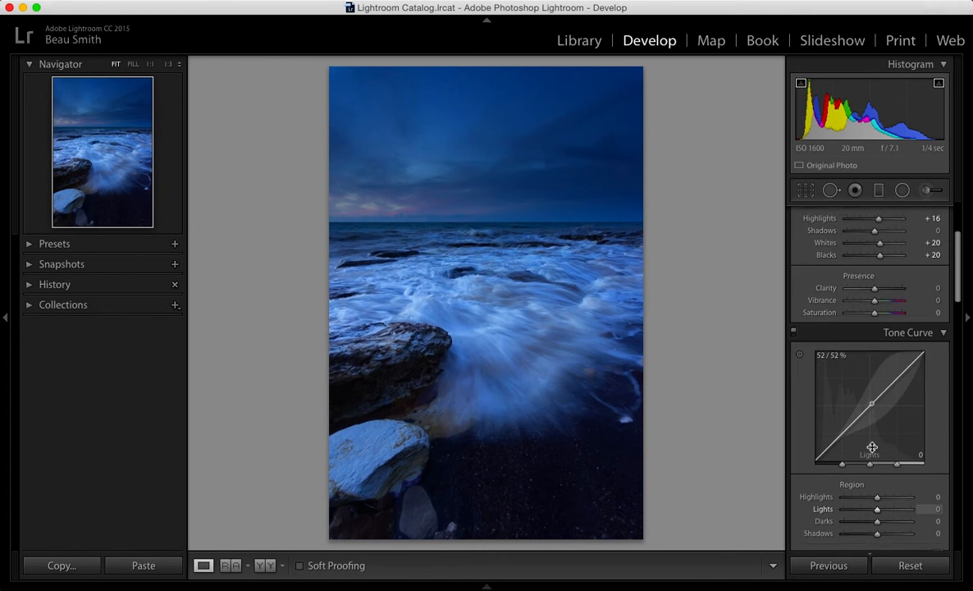
pyautogui.scroll(-1, 872, 447)
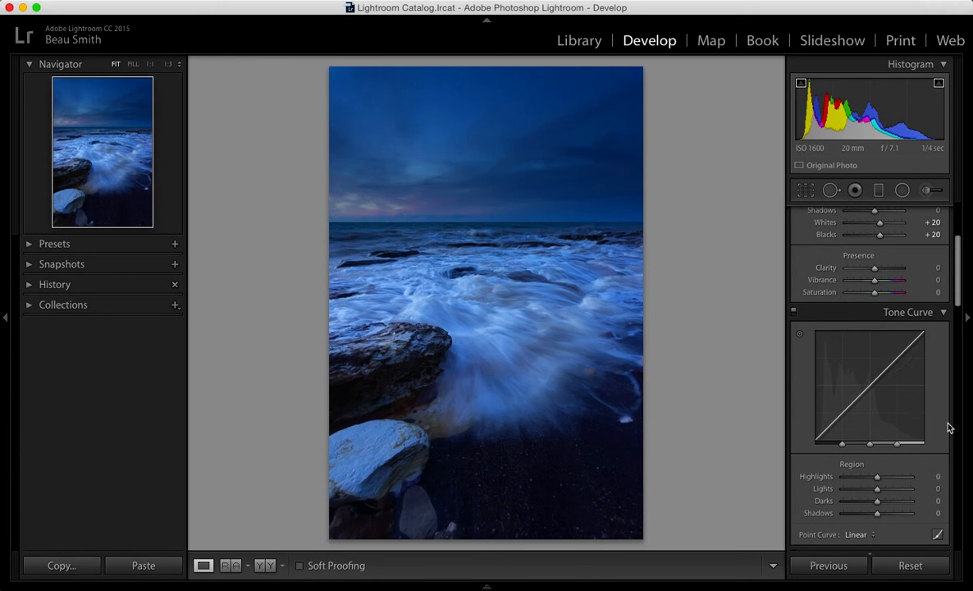
pyautogui.scroll(-2, 948, 428)
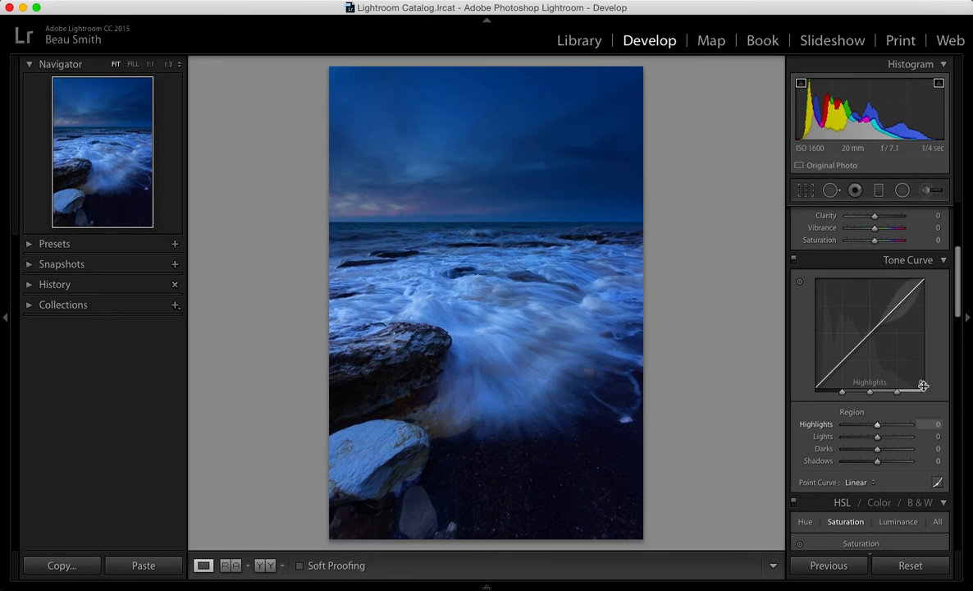
pyautogui.scroll(3, 880, 322)
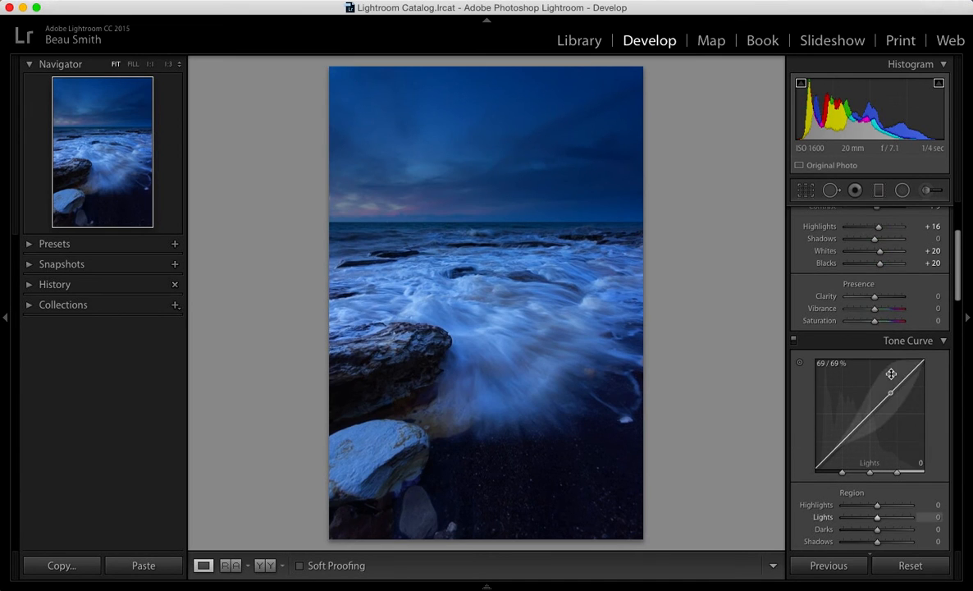
pyautogui.scroll(-2, 886, 373)
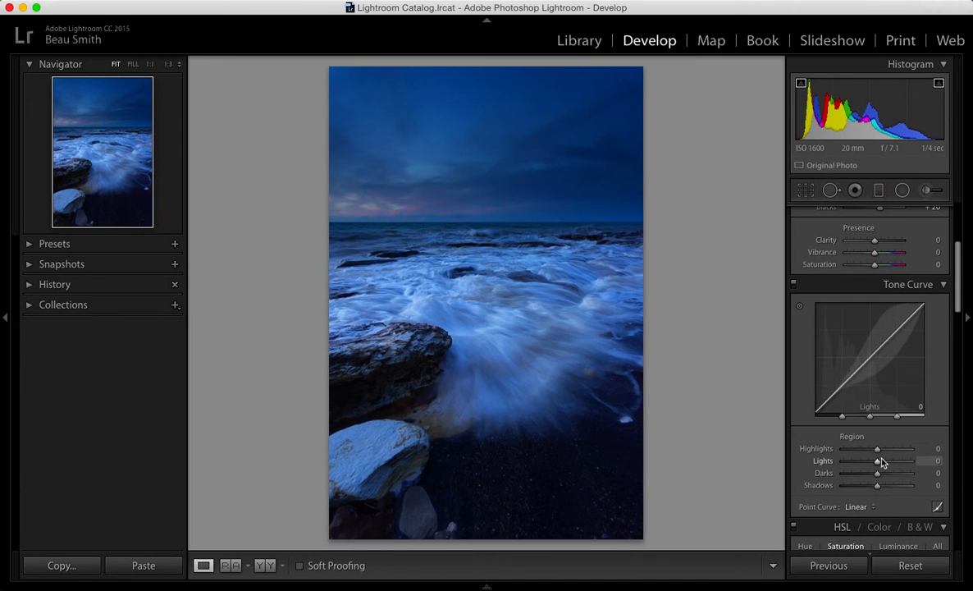
pyautogui.moveTo(878, 461); pyautogui.dragTo(884, 462)
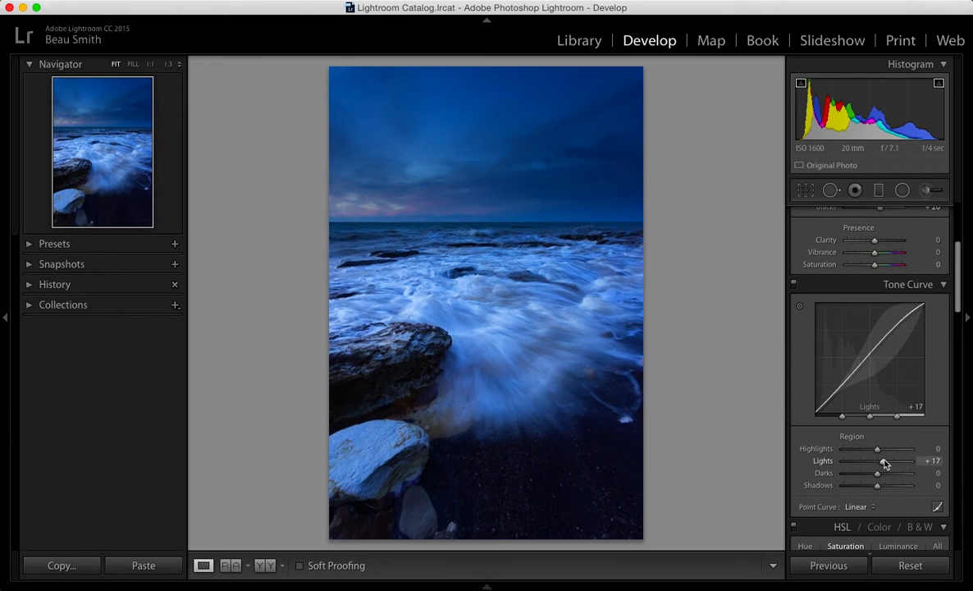
pyautogui.moveTo(884, 464); pyautogui.dragTo(882, 464)
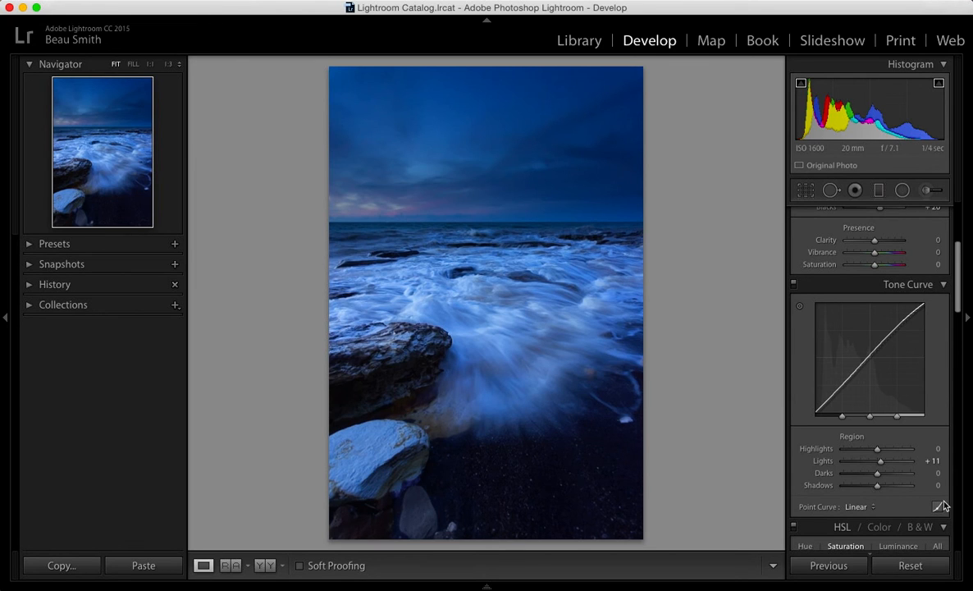
# Step: Set Clarity to +10 and Vibrance to +5 in the Presence settings
pyautogui.scroll(-5, 944, 504)
pyautogui.scroll(-6, 944, 505)
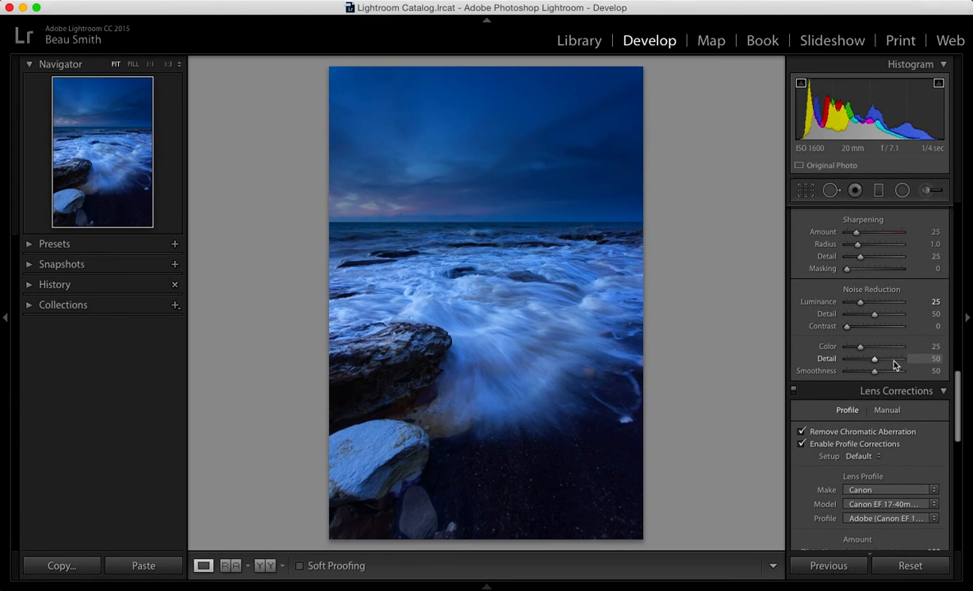
pyautogui.scroll(10, 895, 365)
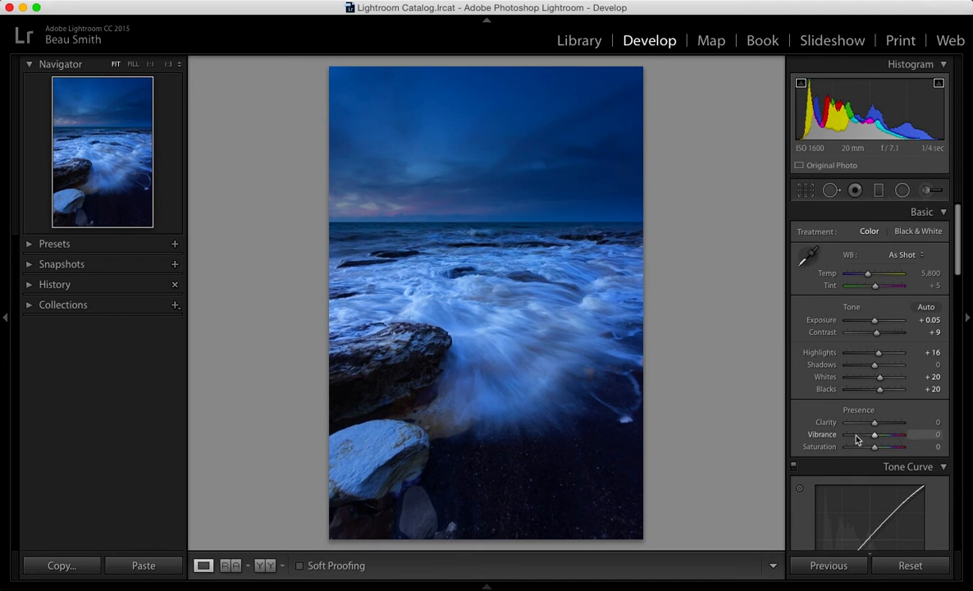
pyautogui.moveTo(875, 422)
pyautogui.mouseDown()
pyautogui.moveTo(903, 422)
pyautogui.moveTo(879, 425)
pyautogui.mouseUp()
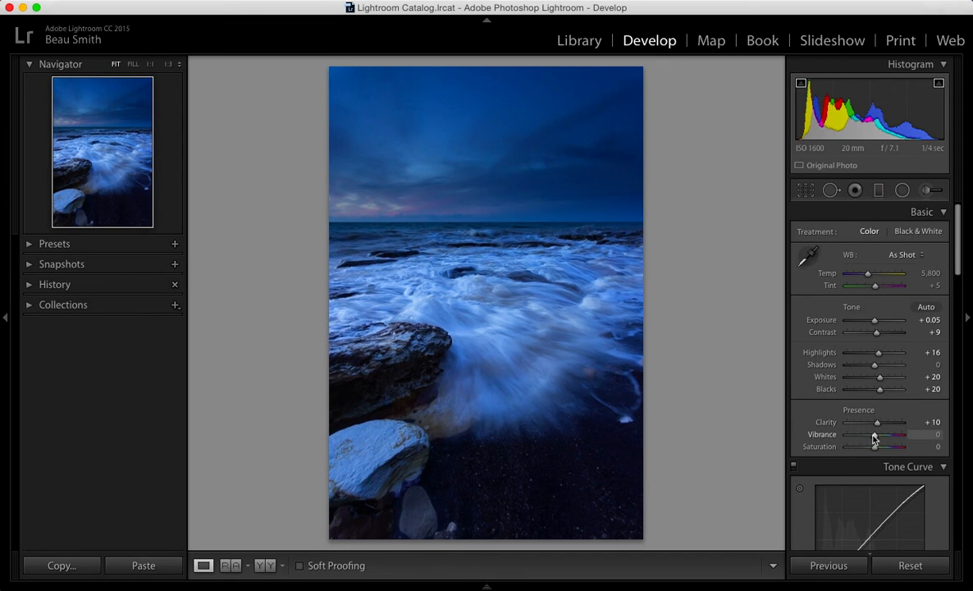
pyautogui.moveTo(873, 436); pyautogui.dragTo(876, 437)
pyautogui.click(936, 434)
pyautogui.write('5')
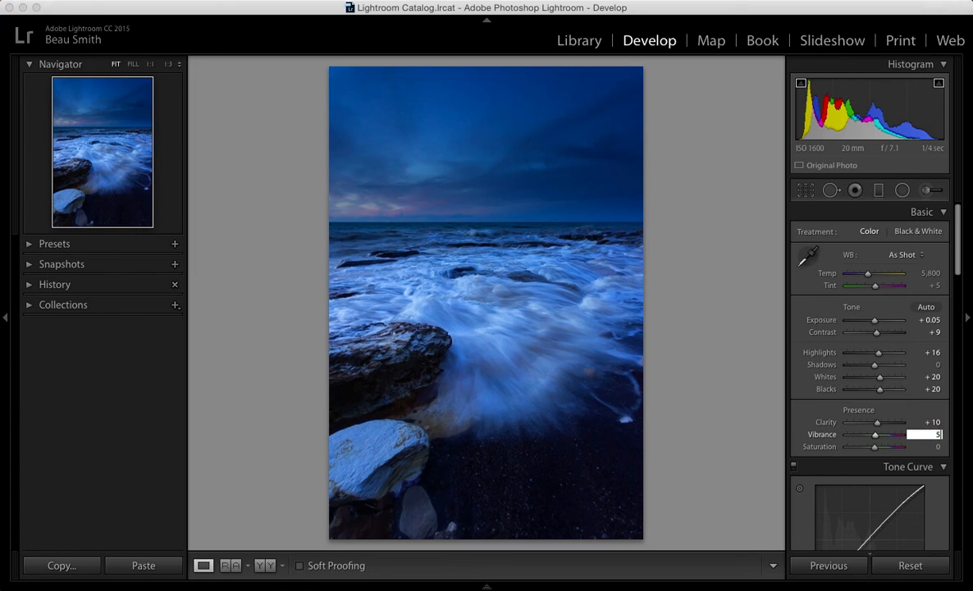
pyautogui.press('Return')
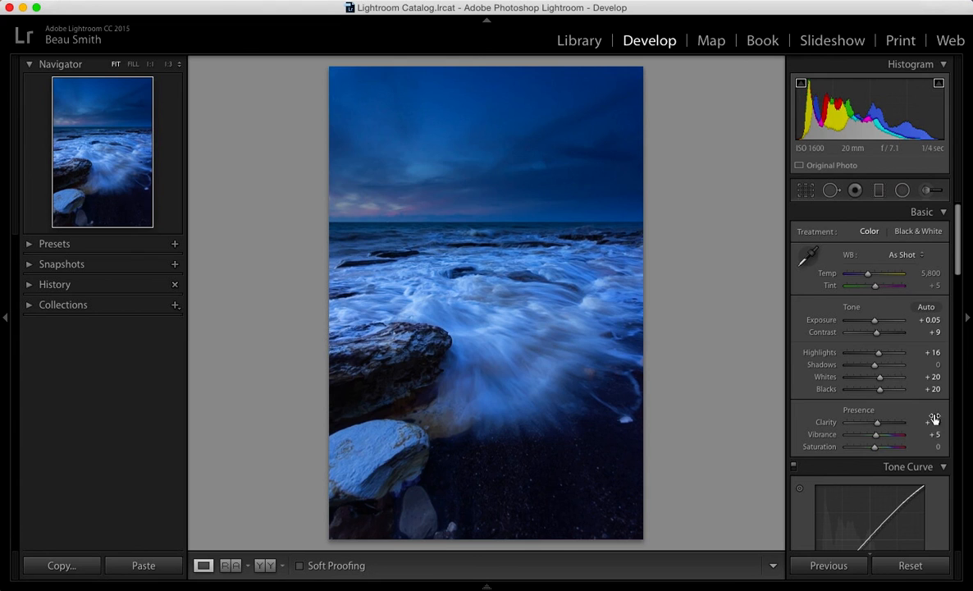
# Step: Sharpen the photo with Amount 65, Radius 0.5 and Masking 47, previewing the edge mask while setting the masking
pyautogui.scroll(-15, 895, 369)
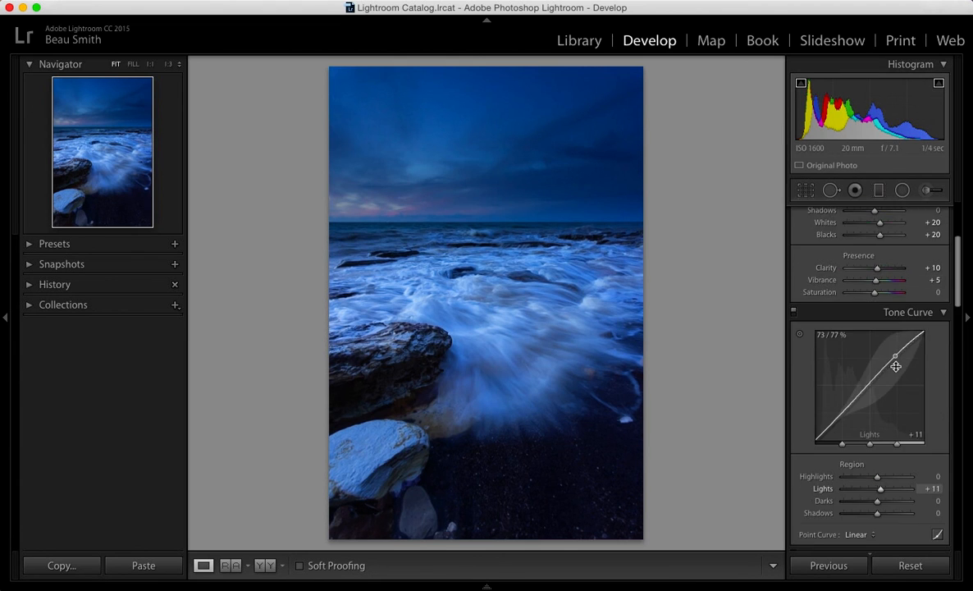
pyautogui.scroll(-4, 895, 366)
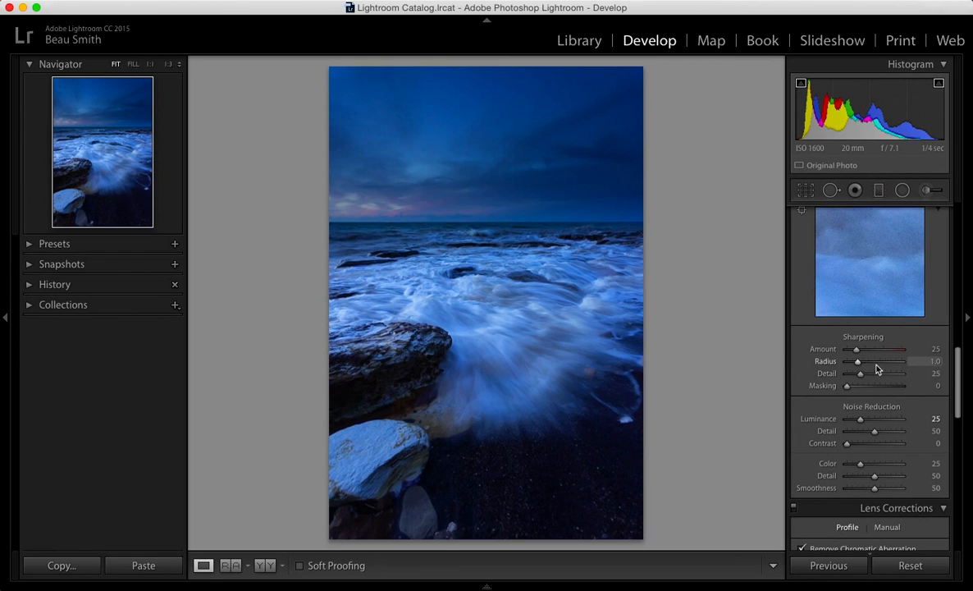
pyautogui.moveTo(857, 351); pyautogui.dragTo(872, 351)
pyautogui.moveTo(858, 362); pyautogui.dragTo(853, 363)
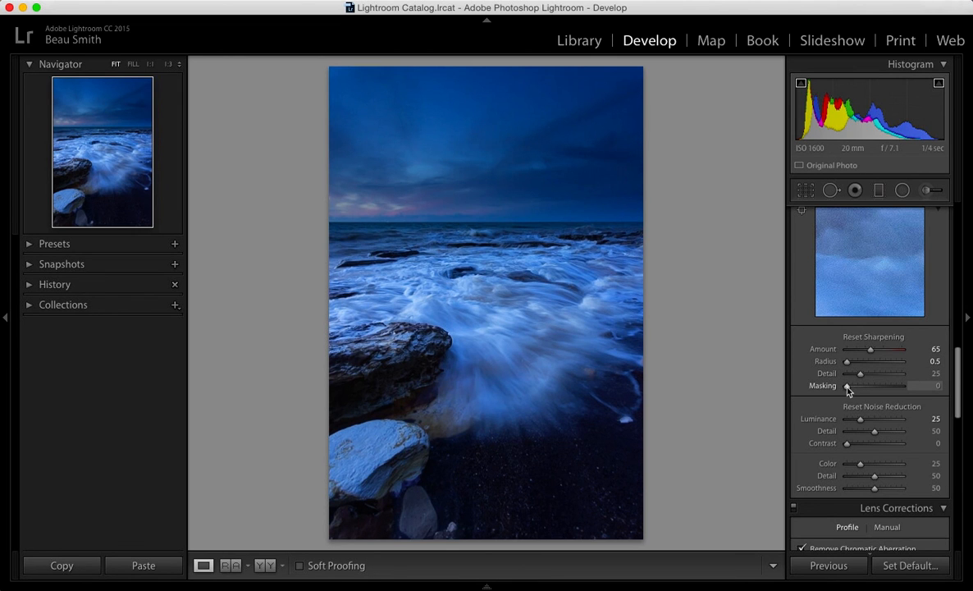
pyautogui.moveTo(849, 391); pyautogui.dragTo(875, 393)
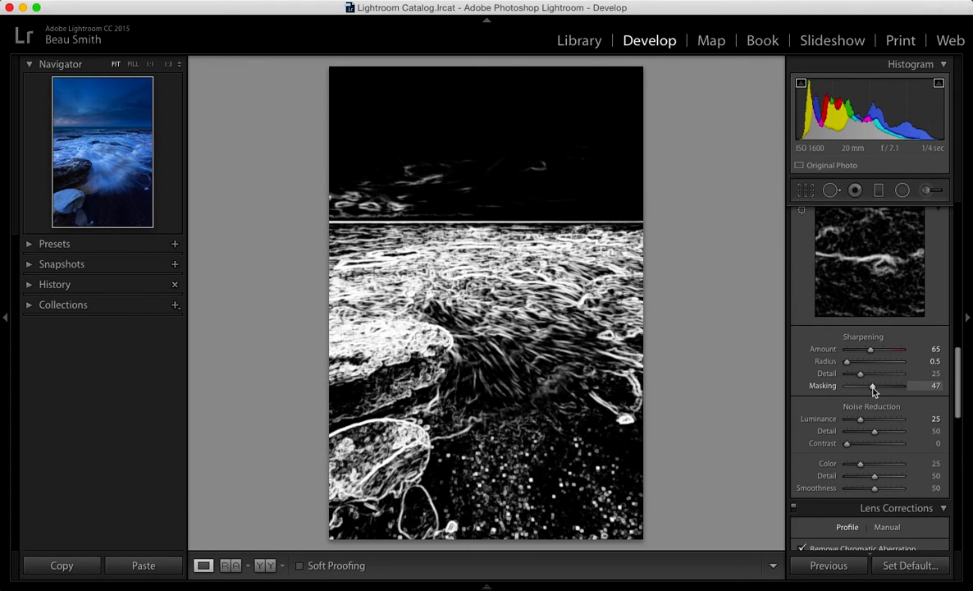
pyautogui.moveTo(874, 392); pyautogui.dragTo(874, 391)
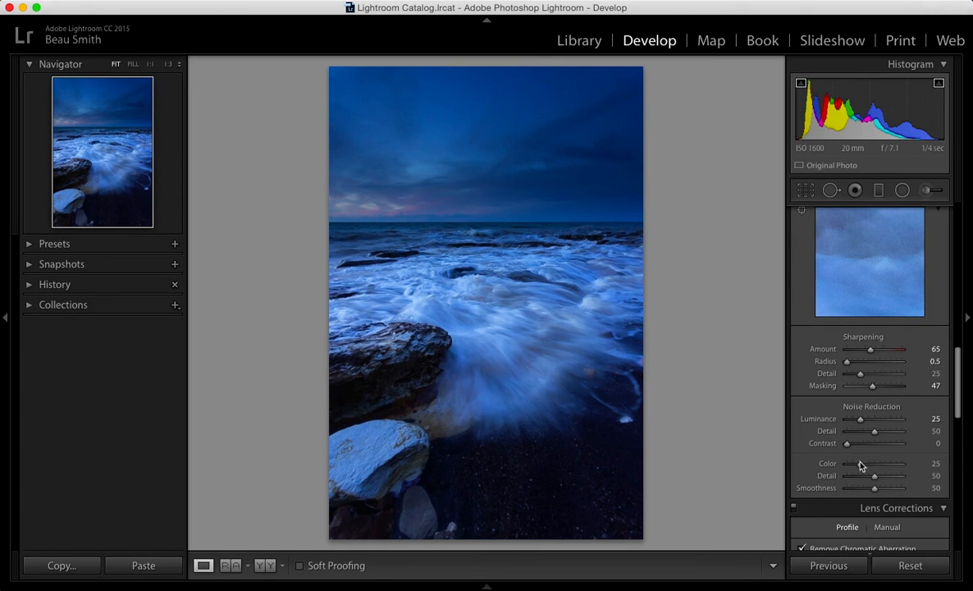
# Step: Reduce the sharpening Amount and Masking slightly
pyautogui.moveTo(870, 354); pyautogui.dragTo(867, 354)
pyautogui.moveTo(873, 385); pyautogui.dragTo(867, 392)
pyautogui.scroll(3, 920, 411)
pyautogui.scroll(15, 919, 410)
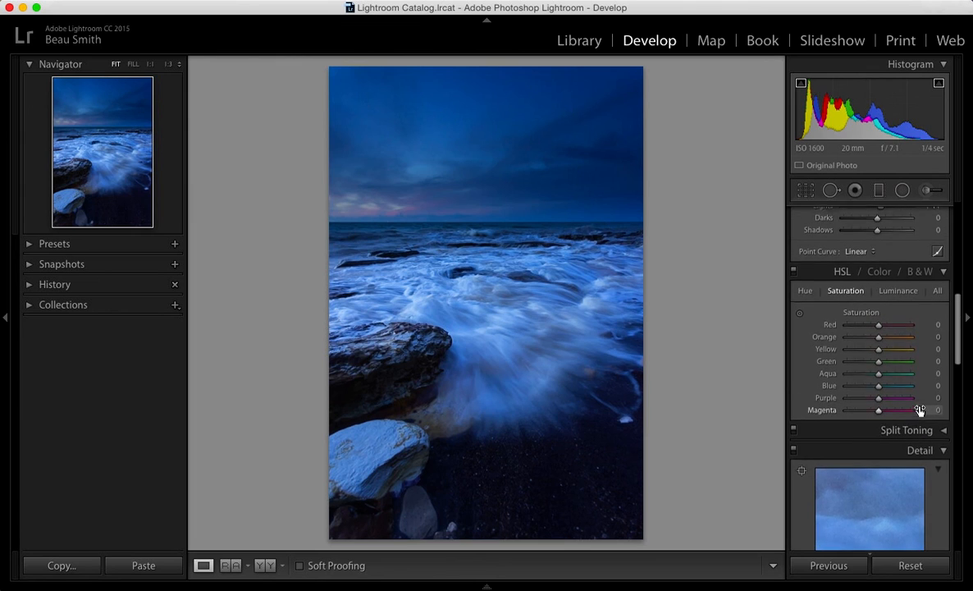
pyautogui.scroll(1, 921, 414)
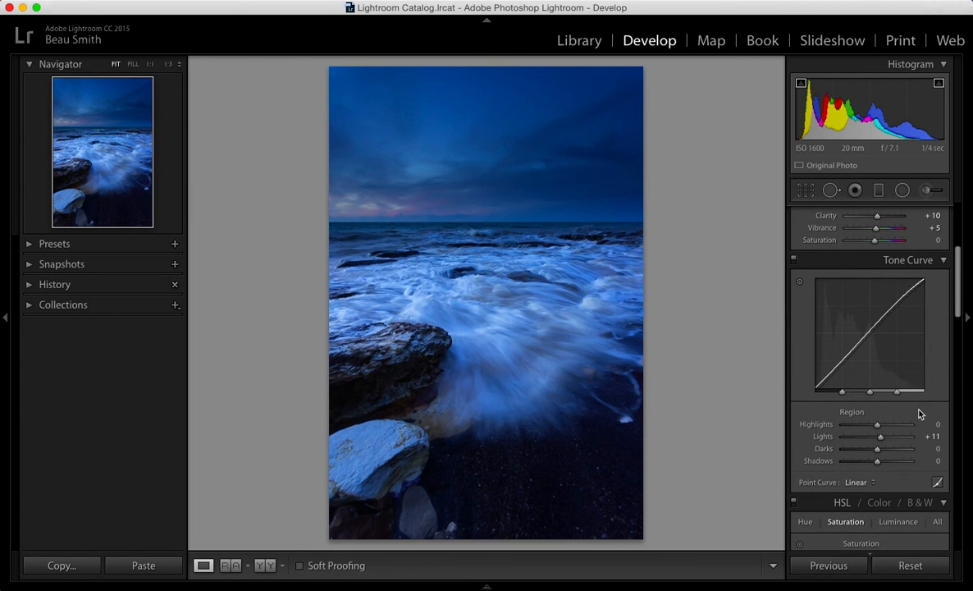
pyautogui.scroll(-2, 919, 414)
pyautogui.scroll(5, 919, 412)
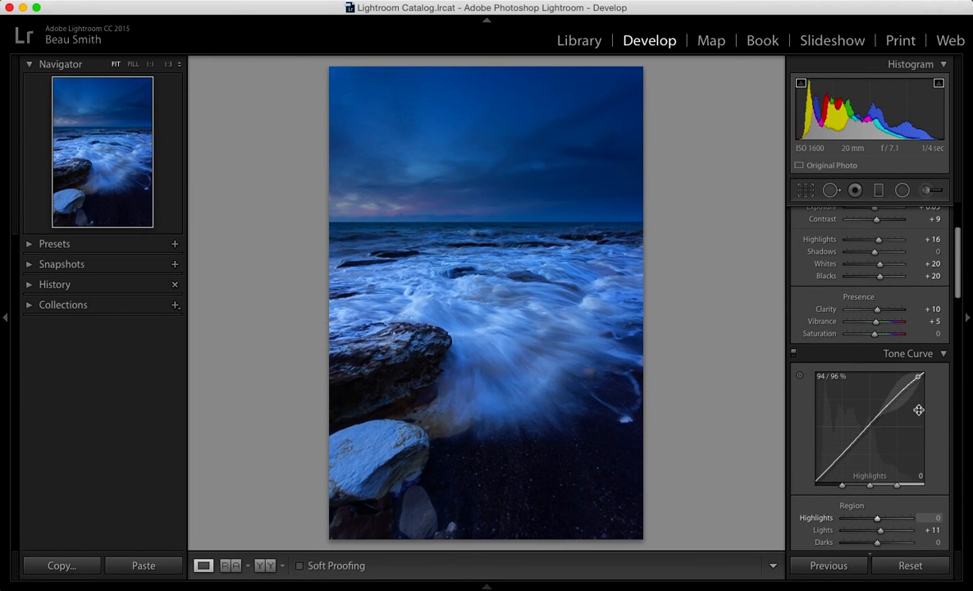